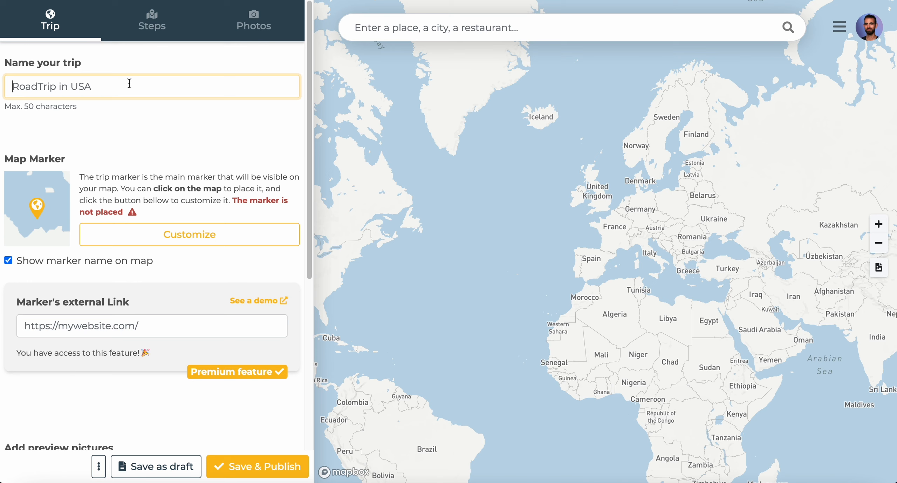
- Name the trip "Corsica" and place its main map marker on the island of Corsica
{"action": "type", "text": "Corsica"}
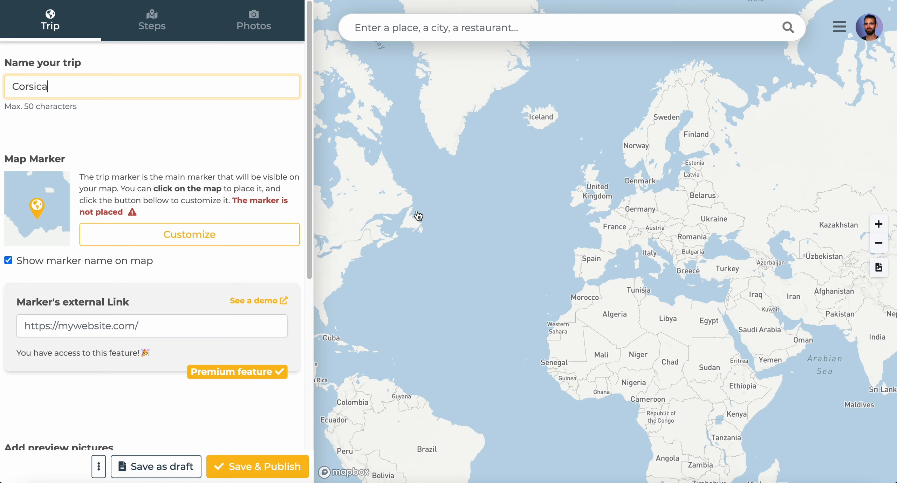
{"action": "scroll", "coordinate": [635, 262], "scroll_direction": "up", "scroll_amount": 5}
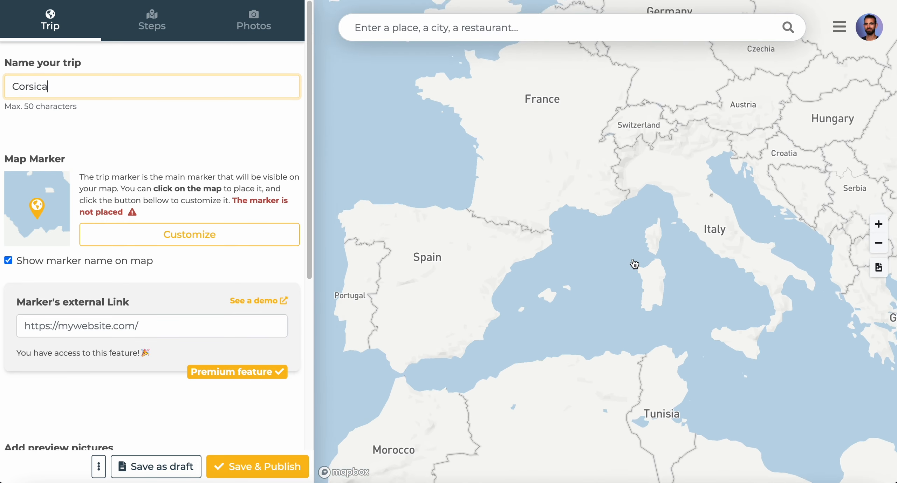
{"action": "scroll", "coordinate": [635, 264], "scroll_direction": "up", "scroll_amount": 2}
{"action": "left_click", "coordinate": [658, 225]}
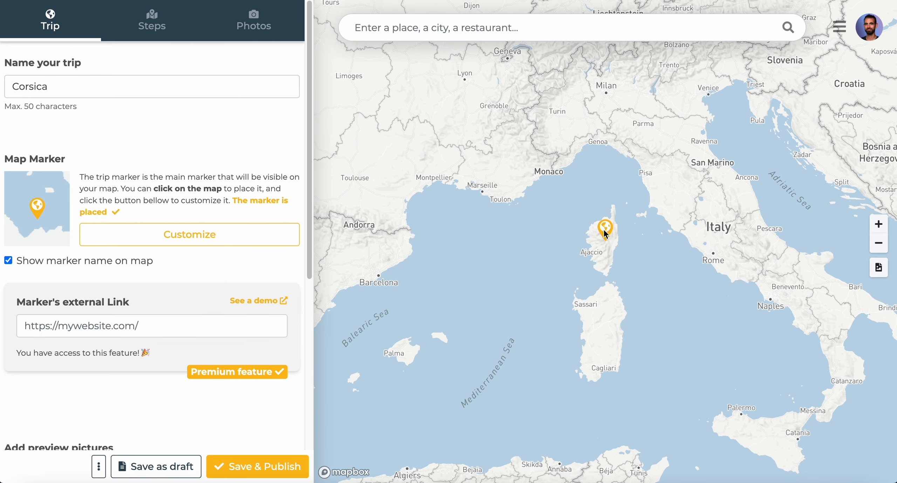
{"action": "left_click", "coordinate": [75, 85]}
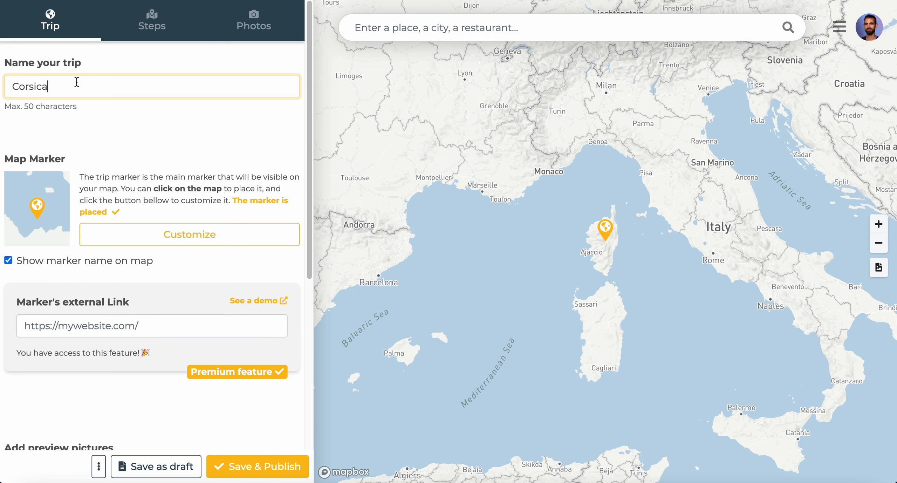
- Start adding all the trip's steps with Quick Creation and enter the places Bastia and Erbalunga
{"action": "left_click", "coordinate": [152, 20]}
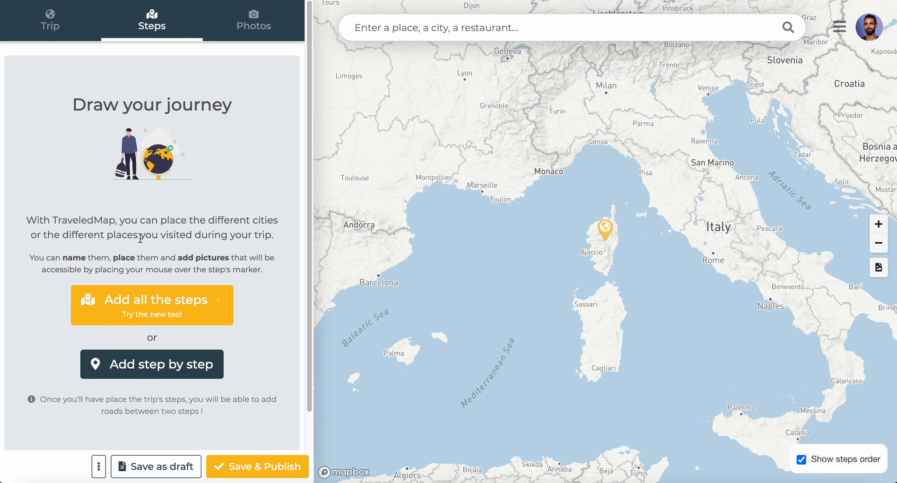
{"action": "scroll", "coordinate": [140, 237], "scroll_direction": "down", "scroll_amount": 1}
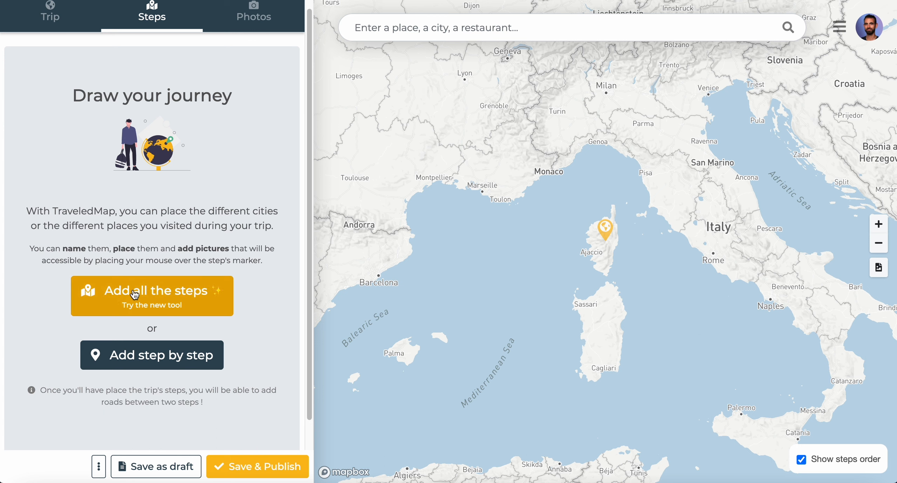
{"action": "left_click", "coordinate": [154, 296]}
{"action": "scroll", "coordinate": [127, 142], "scroll_direction": "down", "scroll_amount": 1}
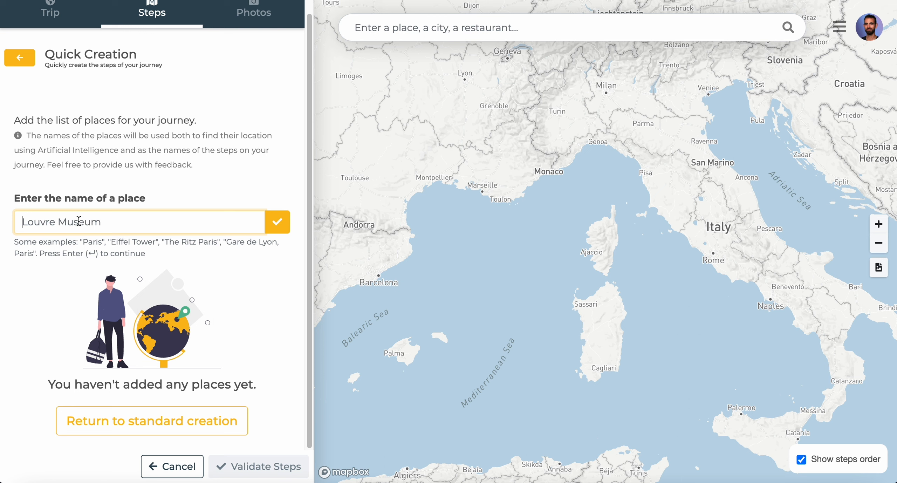
{"action": "type", "text": "B"}
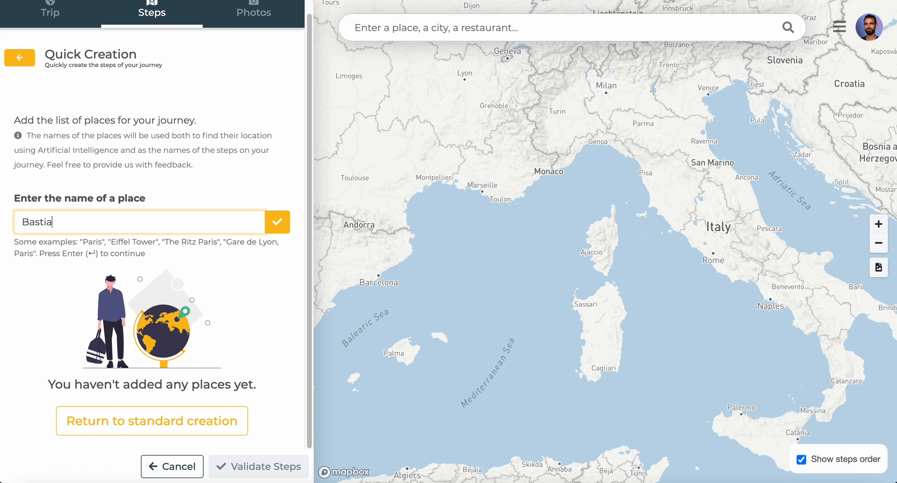
{"action": "type", "text": "astia"}
{"action": "key", "text": "Return"}
{"action": "type", "text": "Erba"}
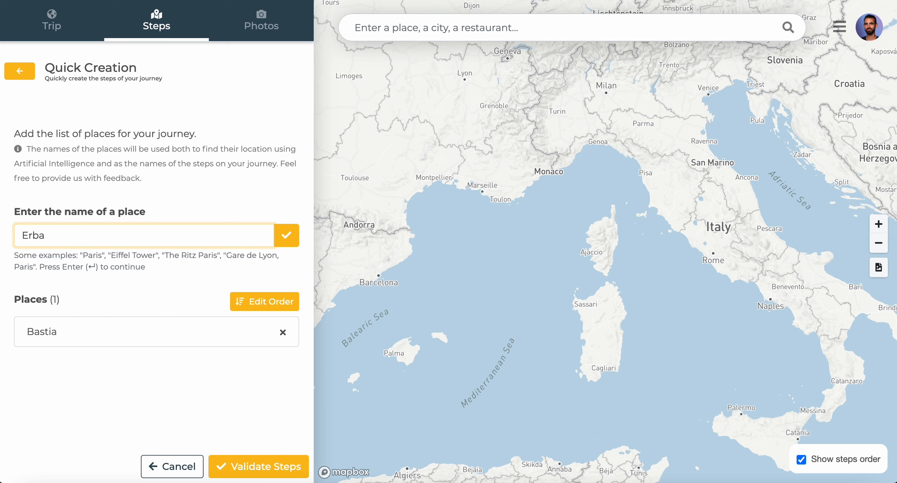
{"action": "type", "text": "lunga"}
{"action": "key", "text": "Return"}
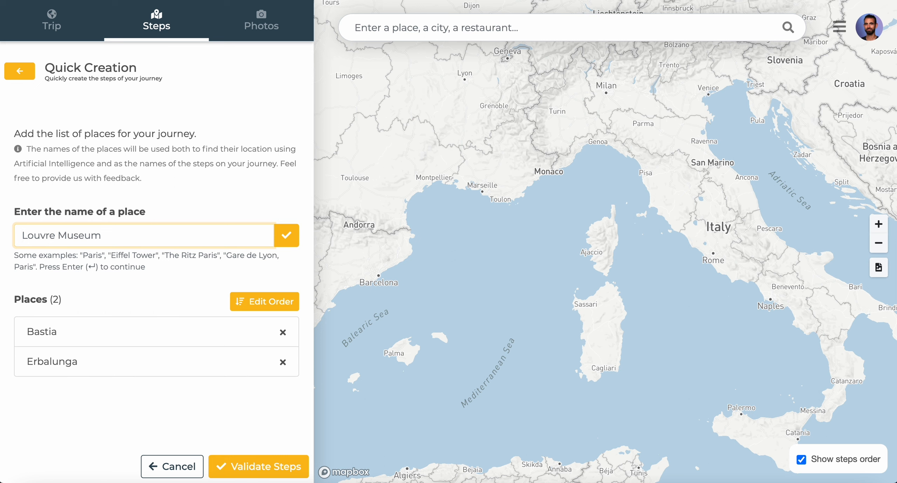
- Add the places Pietracorbara, Nonza, Saint Florent and Plages de Saleccia to the journey list
{"action": "type", "text": "Pietracorbara"}
{"action": "key", "text": "Return"}
{"action": "type", "text": "Nonza"}
{"action": "key", "text": "Return"}
{"action": "type", "text": "Saint Florent"}
{"action": "key", "text": "Return"}
{"action": "type", "text": "Plages de Saleccia"}
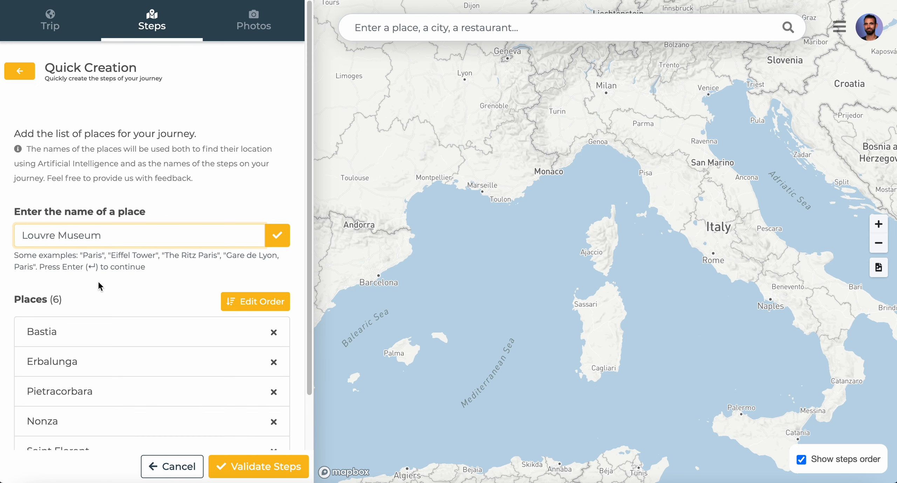
- Add the places L'Ile Rousse, Calvi, Presqu'ile de la Revellata and Vallée du Fango to the journey list
{"action": "scroll", "coordinate": [101, 287], "scroll_direction": "down", "scroll_amount": 2}
{"action": "scroll", "coordinate": [48, 304], "scroll_direction": "down", "scroll_amount": 1}
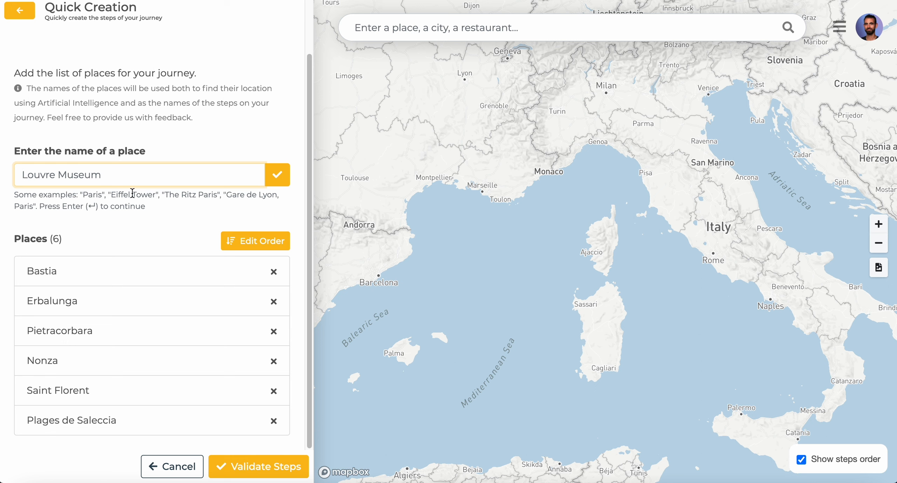
{"action": "left_click", "coordinate": [89, 175]}
{"action": "type", "text": "L'Ile RO"}
{"action": "key", "text": "BackSpace"}
{"action": "type", "text": "ousse"}
{"action": "key", "text": "Return"}
{"action": "type", "text": "Calvi"}
{"action": "key", "text": "Return"}
{"action": "type", "text": "Presqu'ile de la Revellata"}
{"action": "key", "text": "Return"}
{"action": "type", "text": "Réserve de Scandola"}
{"action": "key", "text": "Return"}
- Add the places Porto - Ota, Iles sanguinaires, Bonifacio, Bavella and Corte to the journey list
{"action": "type", "text": "Porto"}
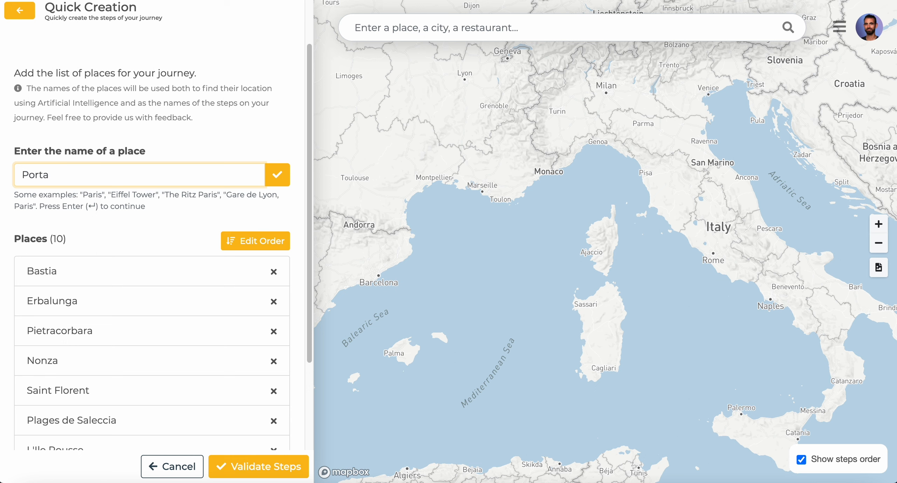
{"action": "key", "text": "Return"}
{"action": "type", "text": "Iles sanguinaires"}
{"action": "key", "text": "Return"}
{"action": "type", "text": "Bonifacio"}
{"action": "key", "text": "Return"}
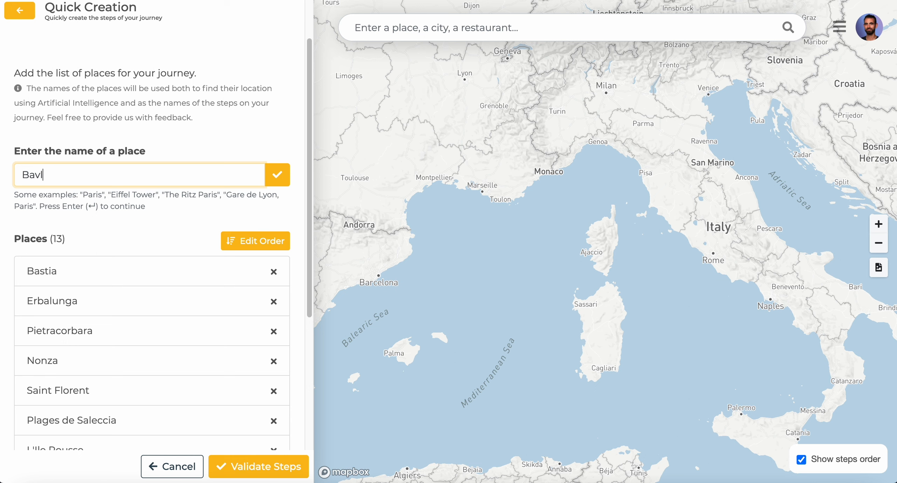
{"action": "type", "text": "Bavella"}
{"action": "key", "text": "Return"}
{"action": "type", "text": "Corte"}
{"action": "key", "text": "Return"}
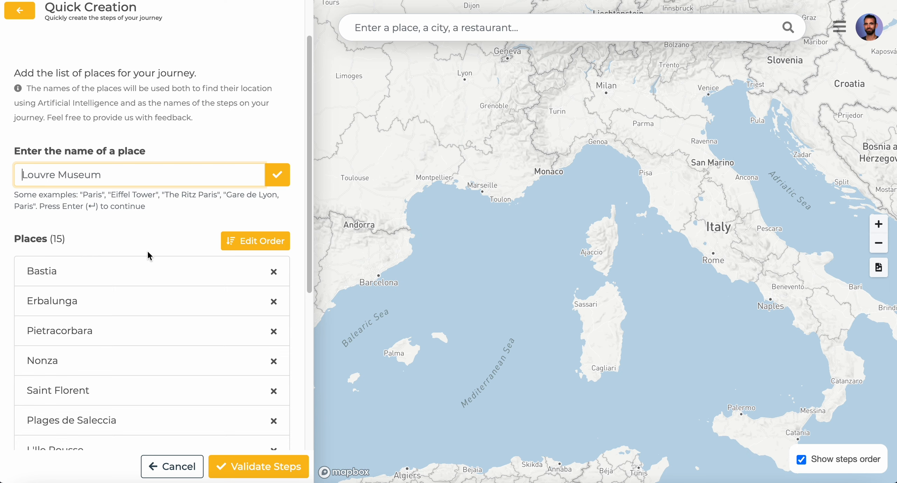
- Try reordering Corte at the end of the places list and validate the order
{"action": "scroll", "coordinate": [149, 256], "scroll_direction": "down", "scroll_amount": 5}
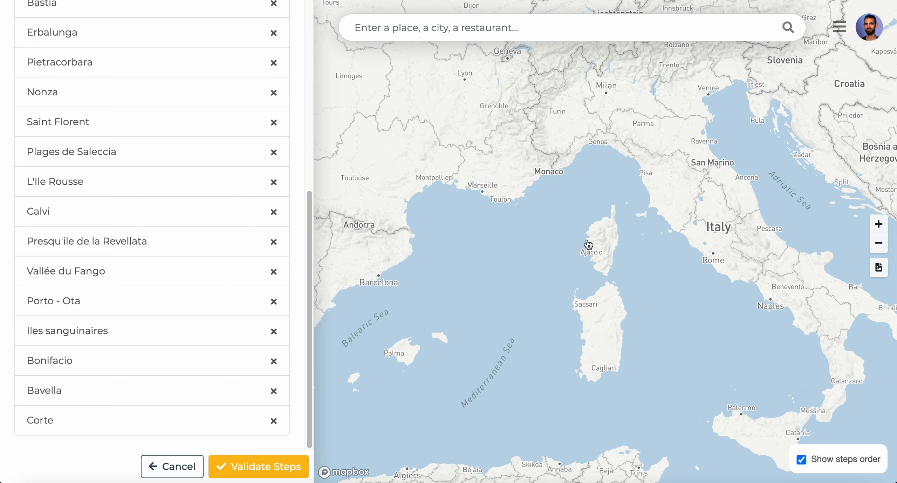
{"action": "scroll", "coordinate": [142, 275], "scroll_direction": "up", "scroll_amount": 10}
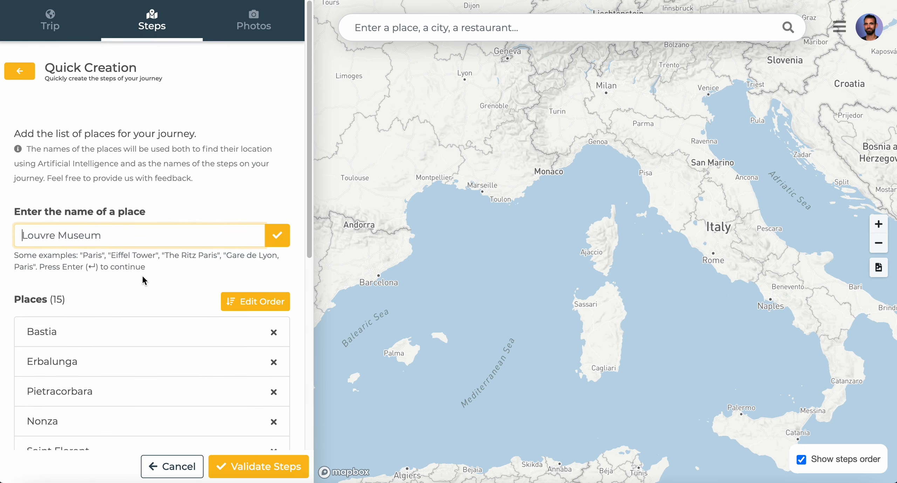
{"action": "scroll", "coordinate": [142, 274], "scroll_direction": "down", "scroll_amount": 2}
{"action": "scroll", "coordinate": [139, 252], "scroll_direction": "down", "scroll_amount": 1}
{"action": "scroll", "coordinate": [136, 235], "scroll_direction": "down", "scroll_amount": 3}
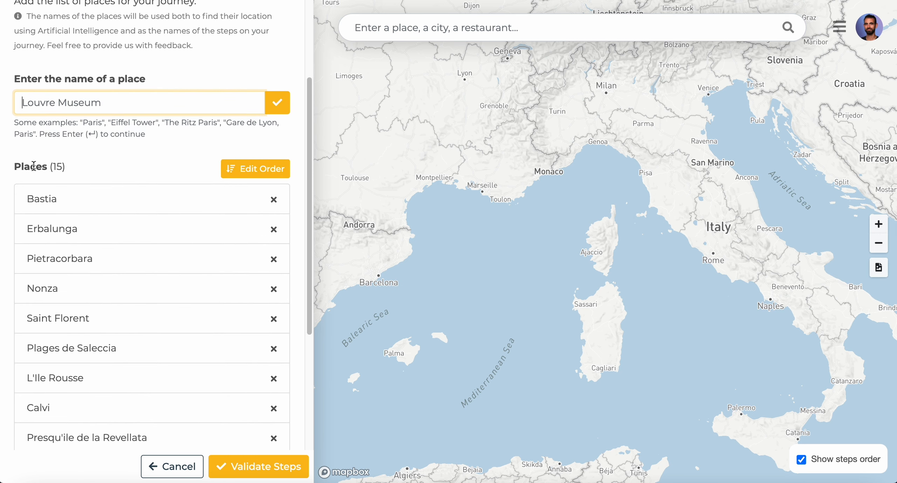
{"action": "left_click", "coordinate": [248, 112]}
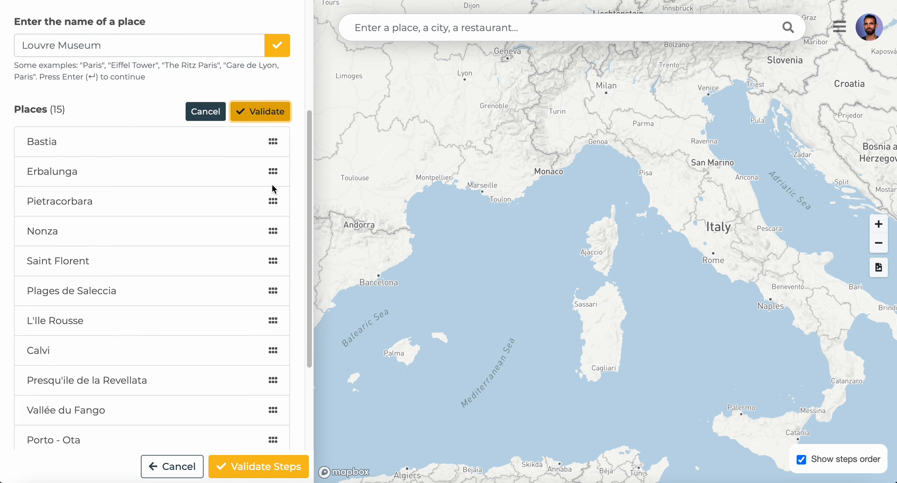
{"action": "scroll", "coordinate": [270, 188], "scroll_direction": "down", "scroll_amount": 5}
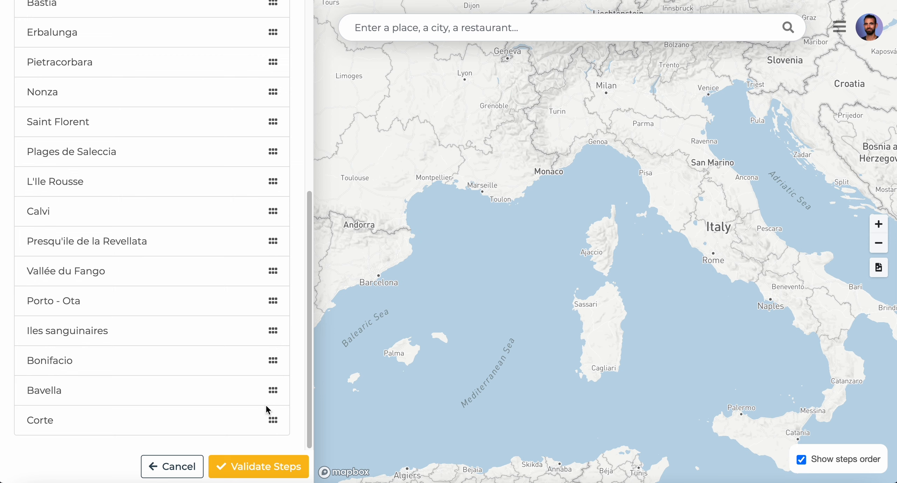
{"action": "mouse_move", "coordinate": [274, 415]}
{"action": "left_mouse_down"}
{"action": "mouse_move", "coordinate": [272, 385]}
{"action": "mouse_move", "coordinate": [271, 418]}
{"action": "left_mouse_up"}
{"action": "scroll", "coordinate": [273, 315], "scroll_direction": "up", "scroll_amount": 10}
{"action": "left_click", "coordinate": [262, 301]}
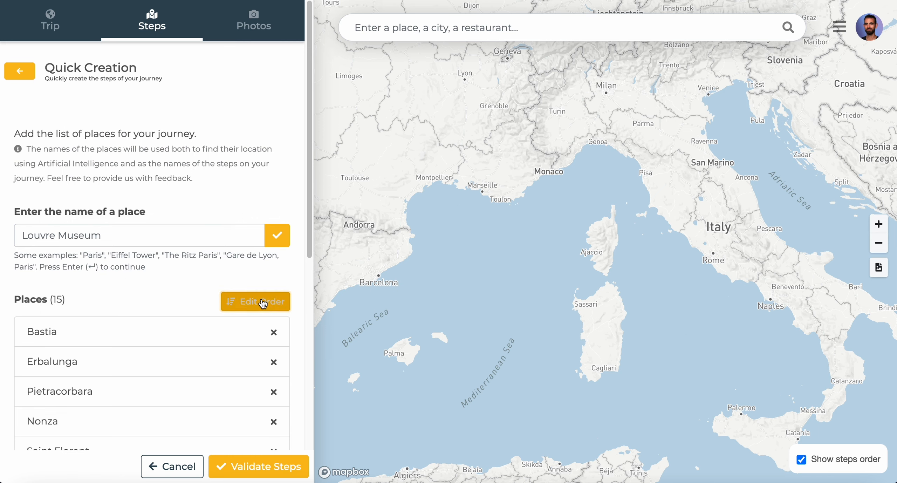
- Validate the list of places to create the journey's steps on the map
{"action": "scroll", "coordinate": [201, 147], "scroll_direction": "down", "scroll_amount": 4}
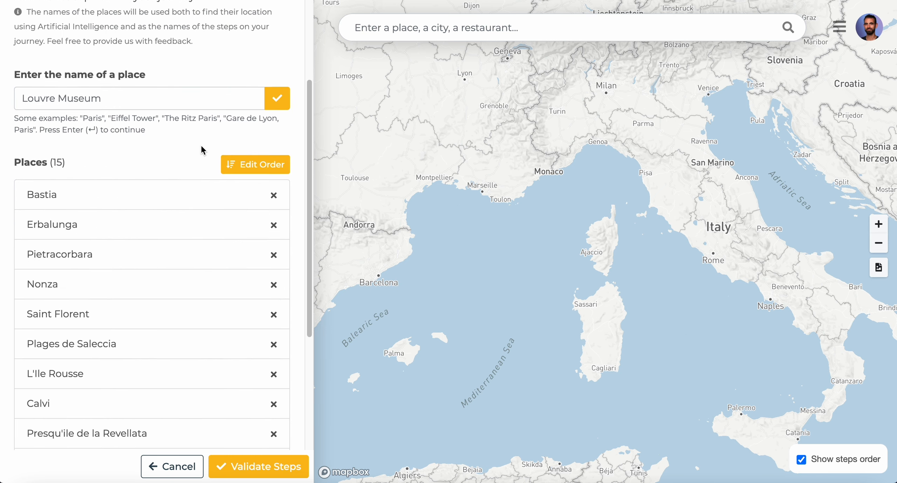
{"action": "scroll", "coordinate": [201, 151], "scroll_direction": "down", "scroll_amount": 5}
{"action": "left_click", "coordinate": [250, 469]}
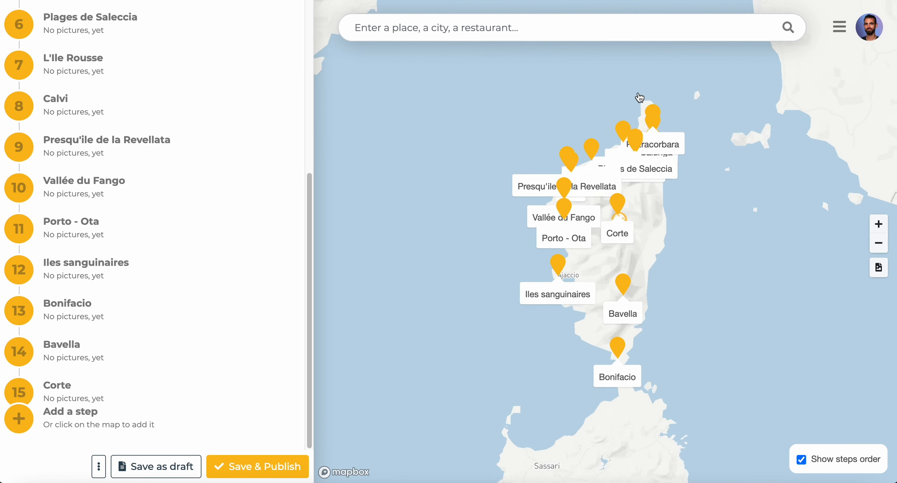
- Examine the positions of the step markers across Corsica, especially those around Bastia, Nonza and Saint Florent
{"action": "scroll", "coordinate": [624, 187], "scroll_direction": "up", "scroll_amount": 3}
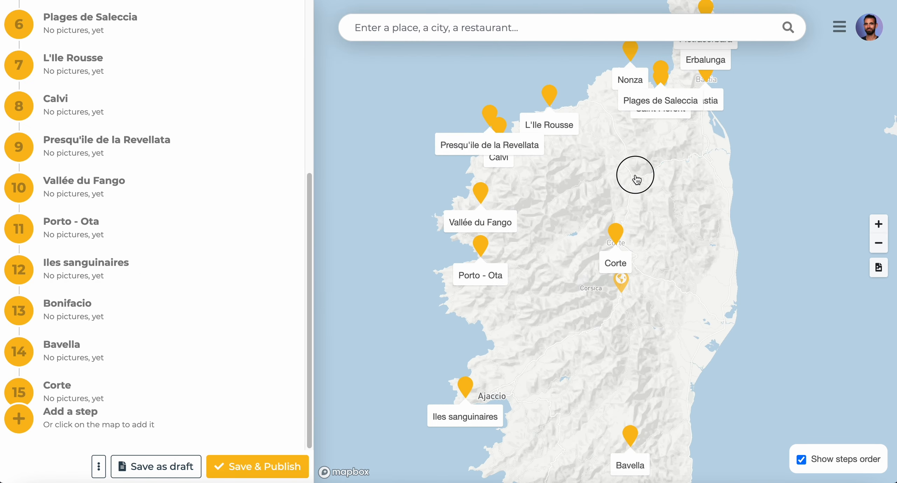
{"action": "left_click_drag", "start_coordinate": [632, 174], "coordinate": [524, 240]}
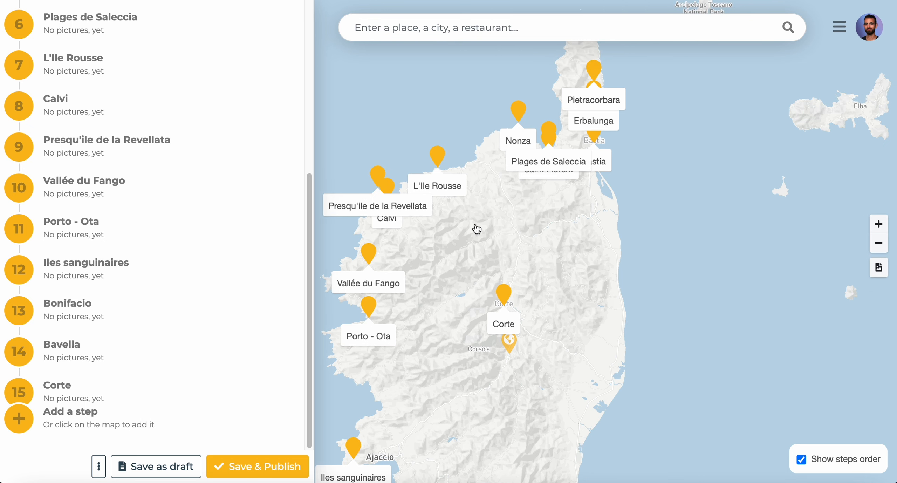
{"action": "scroll", "coordinate": [478, 230], "scroll_direction": "down", "scroll_amount": 3}
{"action": "scroll", "coordinate": [129, 194], "scroll_direction": "up", "scroll_amount": 5}
{"action": "scroll", "coordinate": [128, 195], "scroll_direction": "down", "scroll_amount": 5}
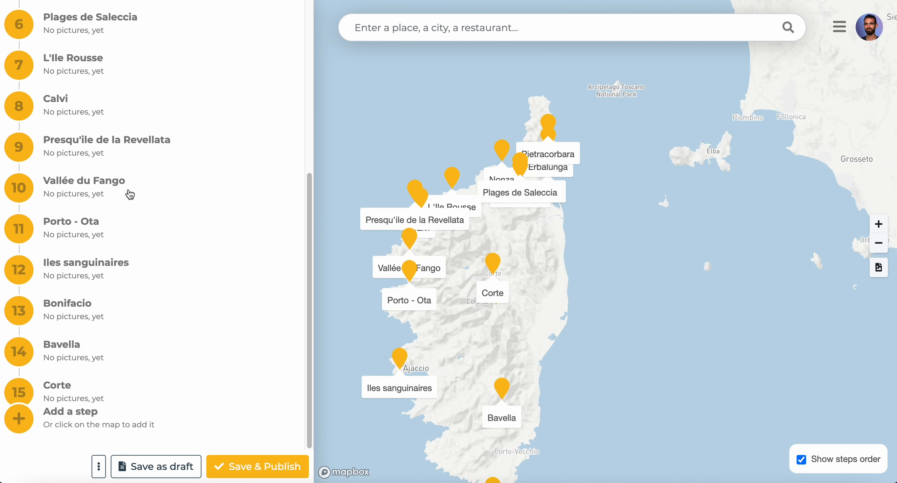
{"action": "scroll", "coordinate": [600, 202], "scroll_direction": "up", "scroll_amount": 3}
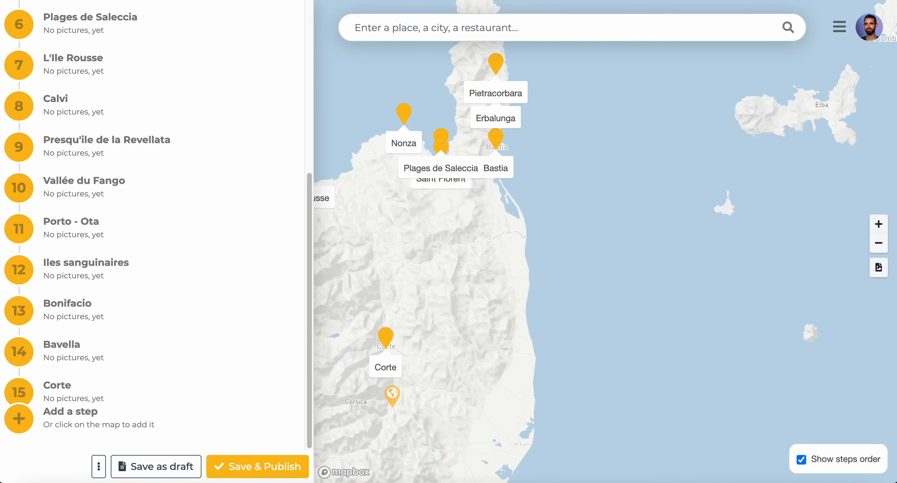
{"action": "scroll", "coordinate": [535, 200], "scroll_direction": "up", "scroll_amount": 3}
{"action": "left_click_drag", "start_coordinate": [532, 195], "coordinate": [546, 321]}
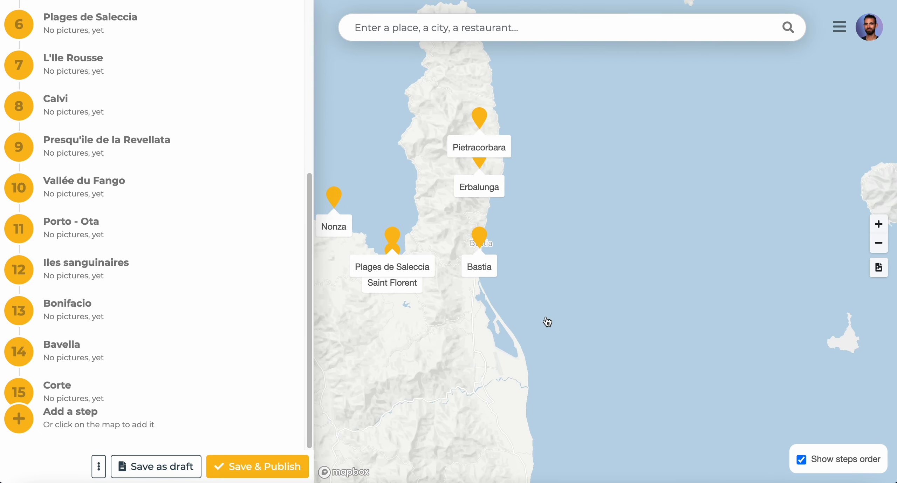
{"action": "scroll", "coordinate": [532, 196], "scroll_direction": "up", "scroll_amount": 2}
{"action": "left_click_drag", "start_coordinate": [465, 226], "coordinate": [506, 234]}
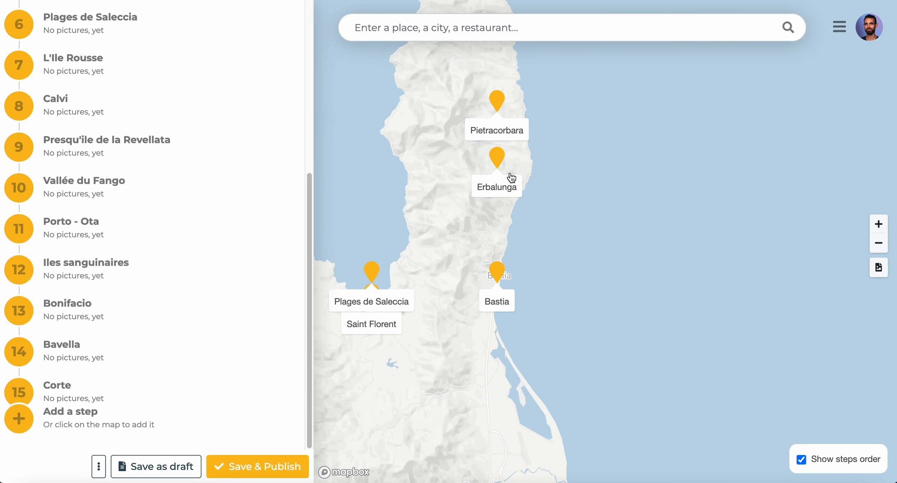
{"action": "left_click_drag", "start_coordinate": [433, 202], "coordinate": [525, 134]}
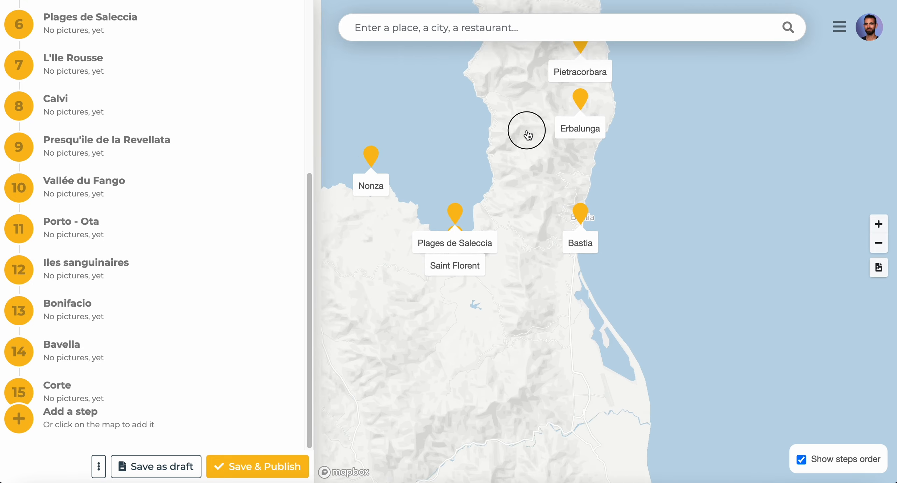
{"action": "scroll", "coordinate": [530, 185], "scroll_direction": "up", "scroll_amount": 2}
{"action": "scroll", "coordinate": [530, 187], "scroll_direction": "up", "scroll_amount": 1}
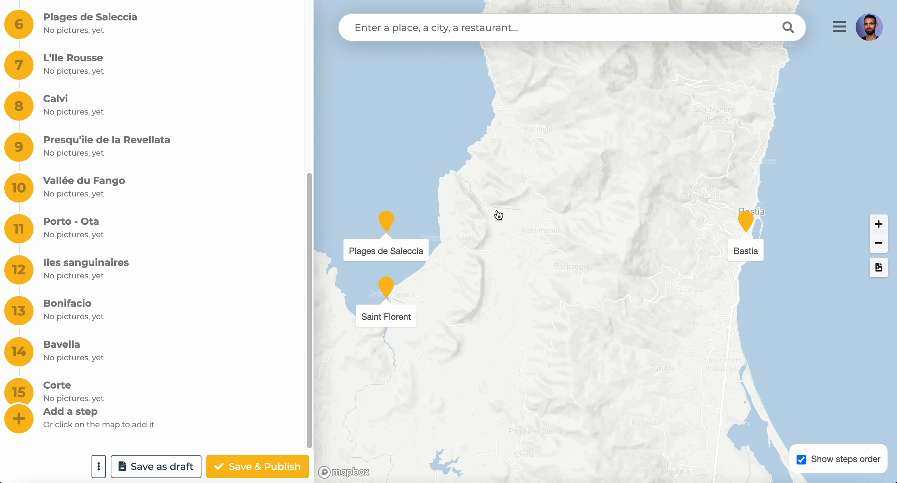
{"action": "left_click_drag", "start_coordinate": [496, 214], "coordinate": [615, 160]}
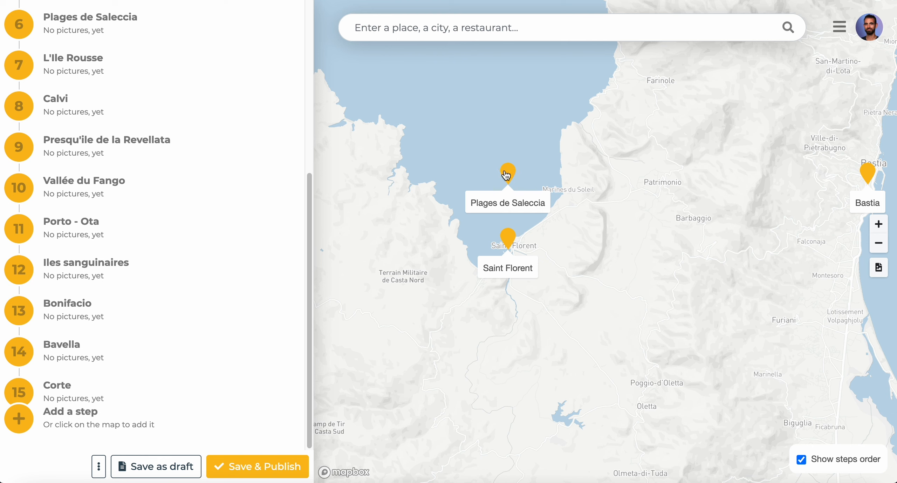
- Relocate the Plages de Saleccia marker to the found place Plage de Saleccia in Santo-Pietro-di-Tenda, Haute-Corse, and validate the step
{"action": "left_click", "coordinate": [508, 175]}
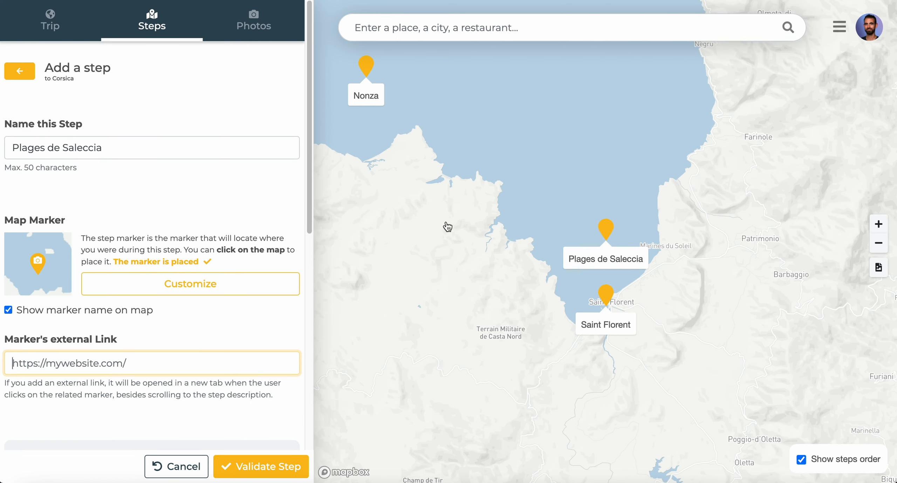
{"action": "left_click", "coordinate": [474, 28]}
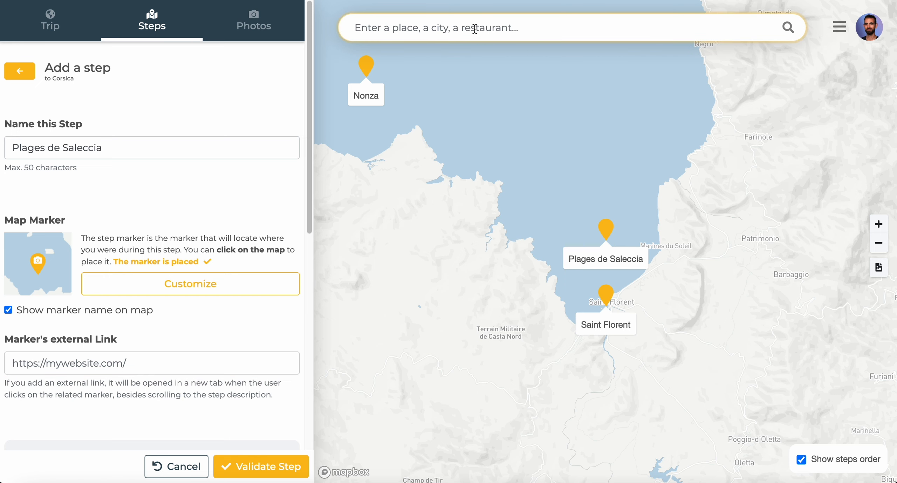
{"action": "type", "text": "Place"}
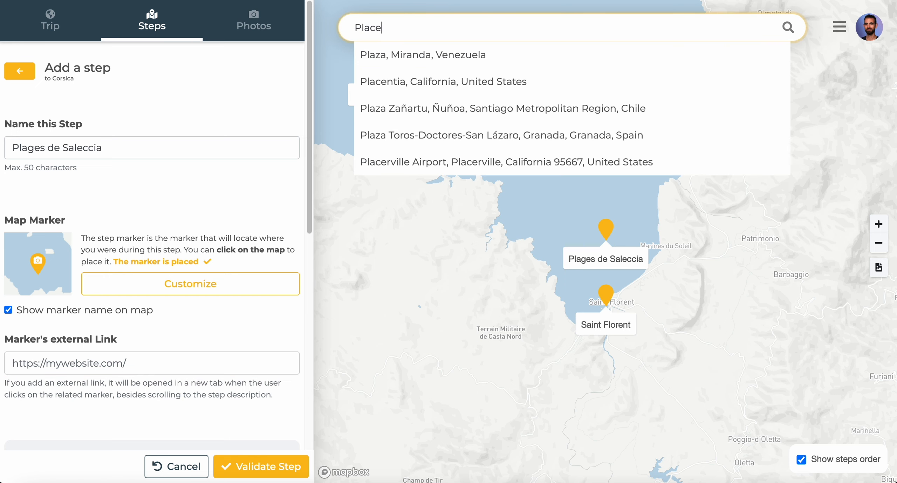
{"action": "key", "text": "BackSpace"}
{"action": "key", "text": "BackSpace"}
{"action": "type", "text": "ge de Salecci"}
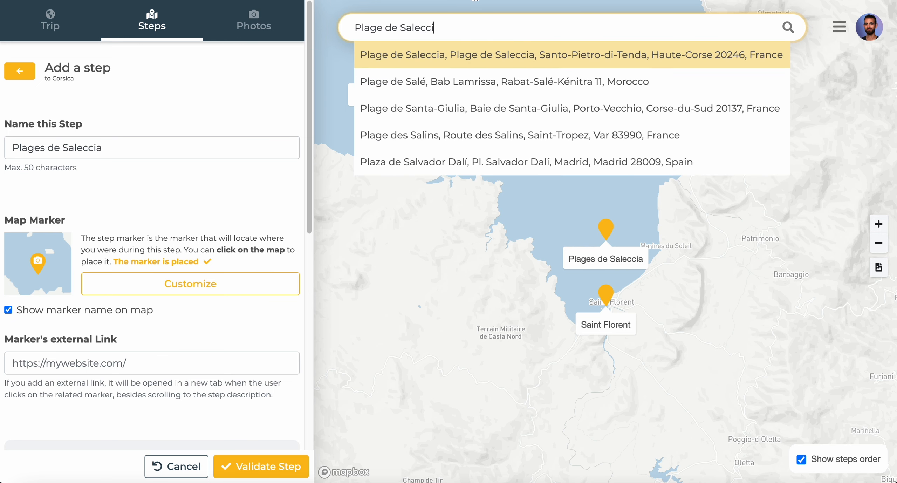
{"action": "left_click", "coordinate": [459, 55]}
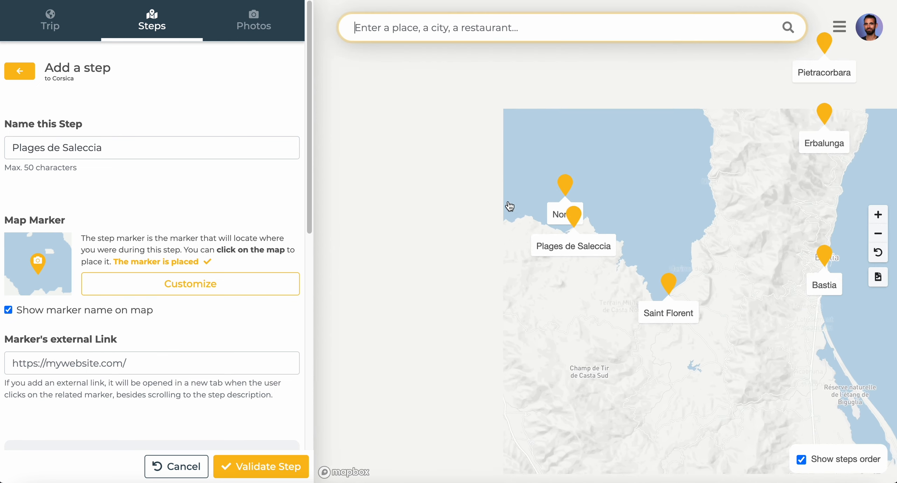
{"action": "scroll", "coordinate": [623, 234], "scroll_direction": "up", "scroll_amount": 5}
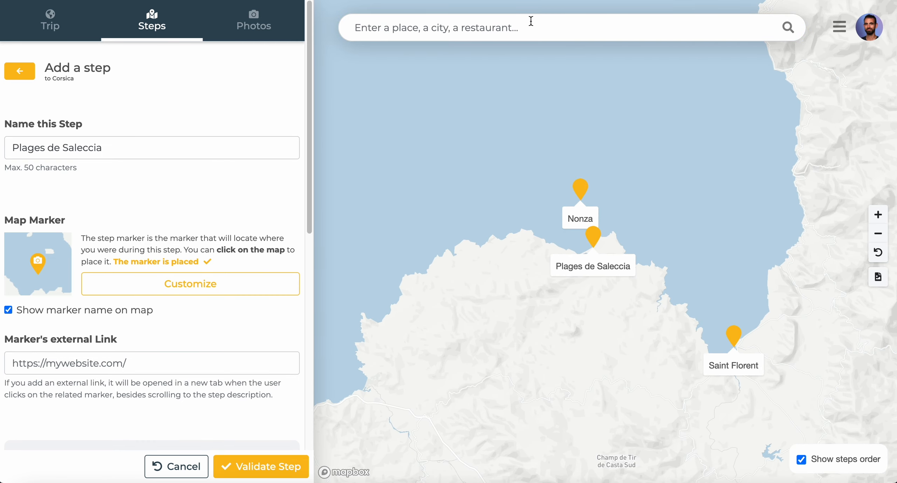
{"action": "scroll", "coordinate": [168, 174], "scroll_direction": "down", "scroll_amount": 5}
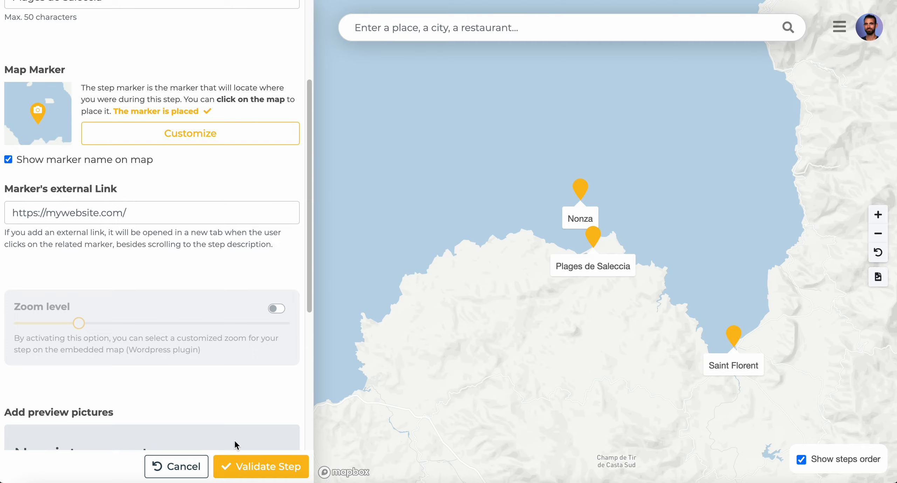
{"action": "left_click", "coordinate": [234, 468]}
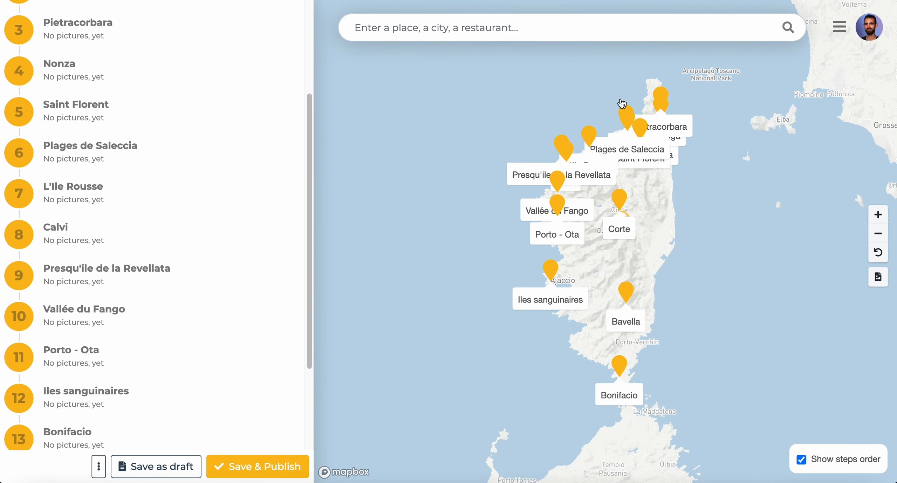
- Relocate the Nonza marker to the found place Nonza, Haute-Corse, France, and validate the step
{"action": "scroll", "coordinate": [622, 94], "scroll_direction": "up", "scroll_amount": 5}
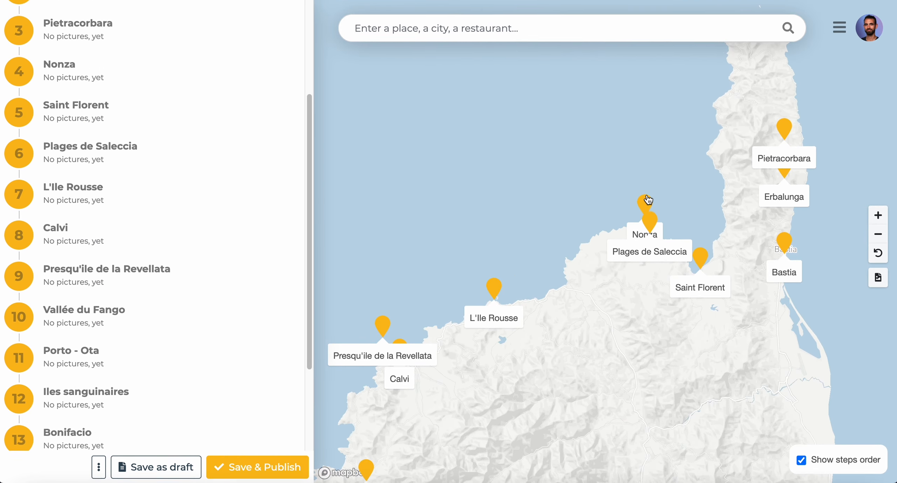
{"action": "left_click", "coordinate": [647, 200]}
{"action": "left_click", "coordinate": [480, 34]}
{"action": "type", "text": "Nonza"}
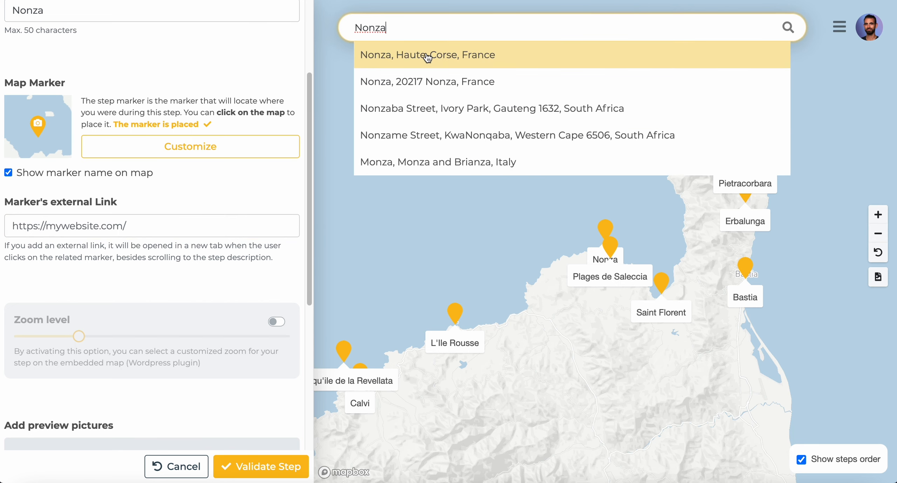
{"action": "left_click", "coordinate": [430, 56]}
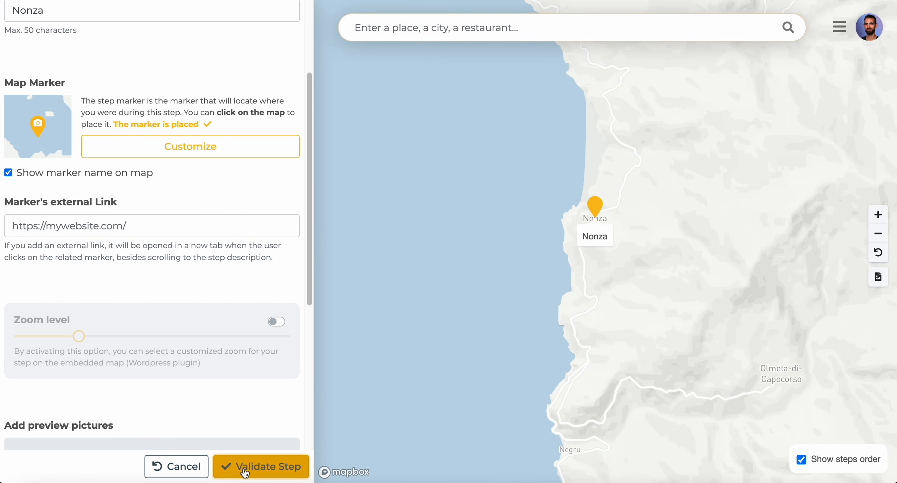
{"action": "left_click", "coordinate": [250, 458]}
- Examine the remaining step markers from Plages de Saleccia down to Bavella and review the ordered list of steps
{"action": "left_click_drag", "start_coordinate": [448, 274], "coordinate": [568, 90]}
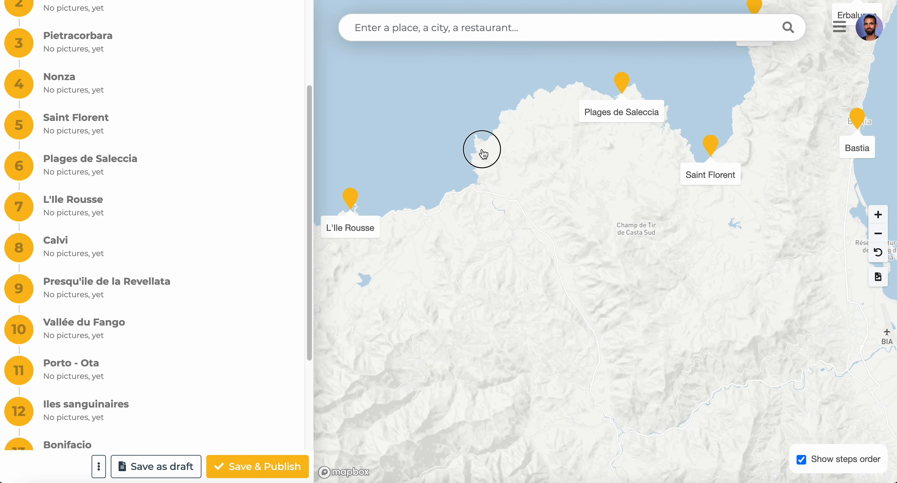
{"action": "left_click_drag", "start_coordinate": [480, 151], "coordinate": [740, 30]}
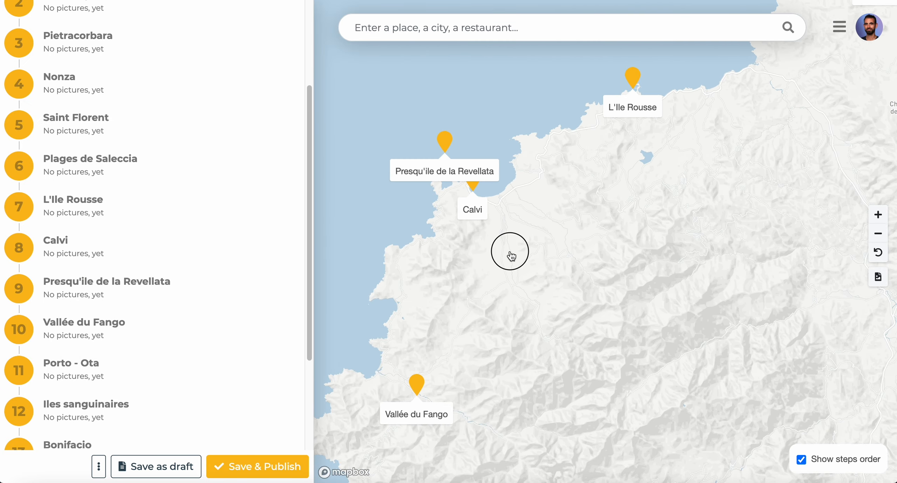
{"action": "left_click_drag", "start_coordinate": [510, 254], "coordinate": [602, 109]}
{"action": "scroll", "coordinate": [621, 114], "scroll_direction": "down", "scroll_amount": 5}
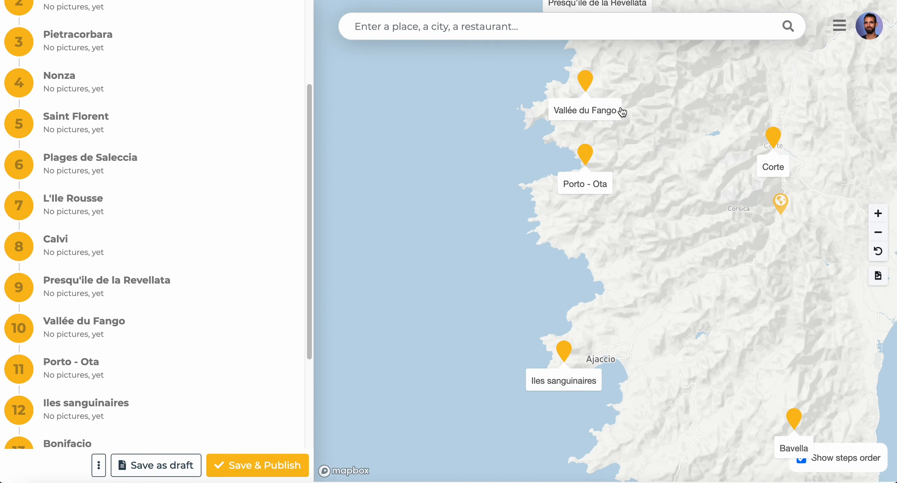
{"action": "left_click_drag", "start_coordinate": [688, 250], "coordinate": [536, 131]}
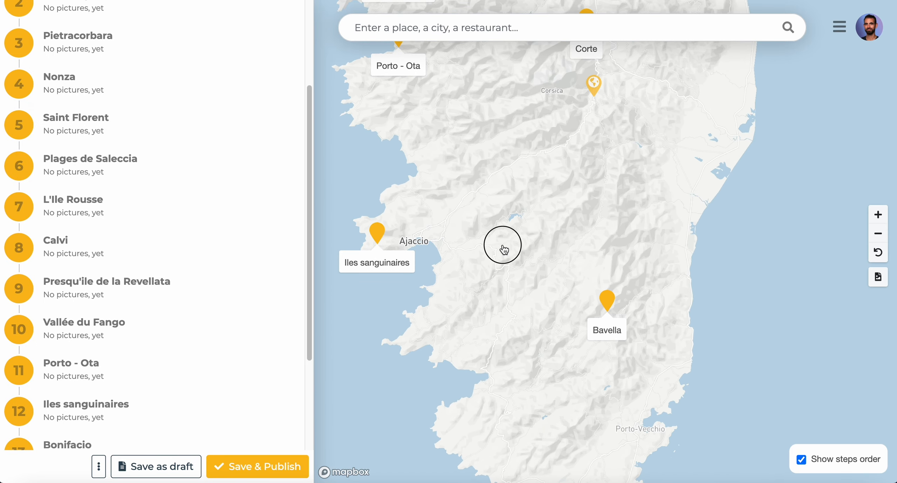
{"action": "left_click_drag", "start_coordinate": [504, 248], "coordinate": [471, 312]}
{"action": "left_click_drag", "start_coordinate": [494, 136], "coordinate": [514, 271]}
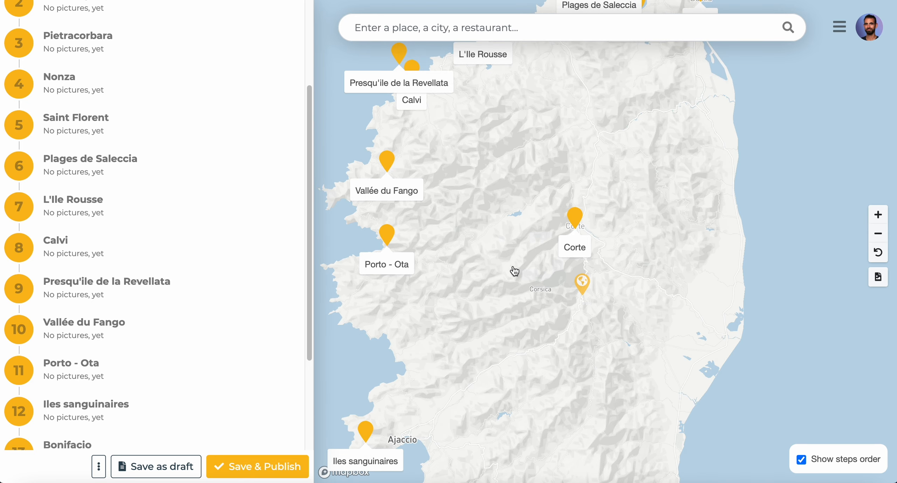
{"action": "scroll", "coordinate": [172, 160], "scroll_direction": "up", "scroll_amount": 5}
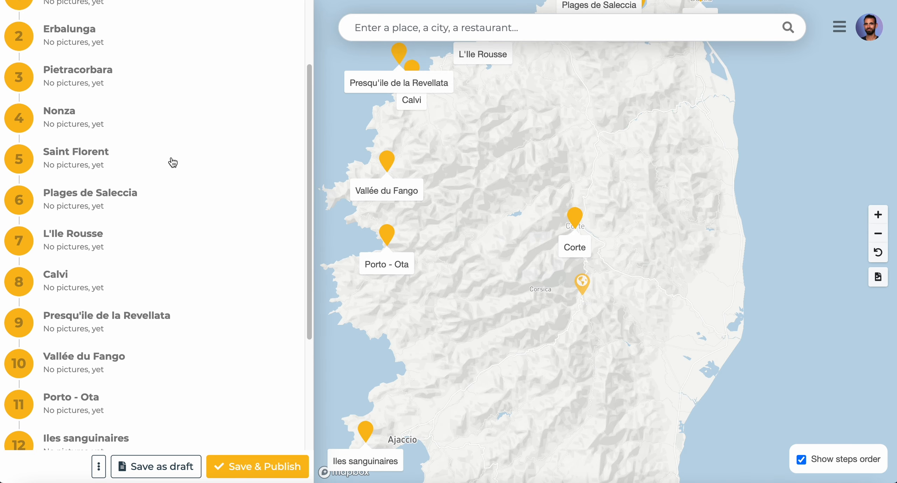
{"action": "scroll", "coordinate": [106, 99], "scroll_direction": "down", "scroll_amount": 8}
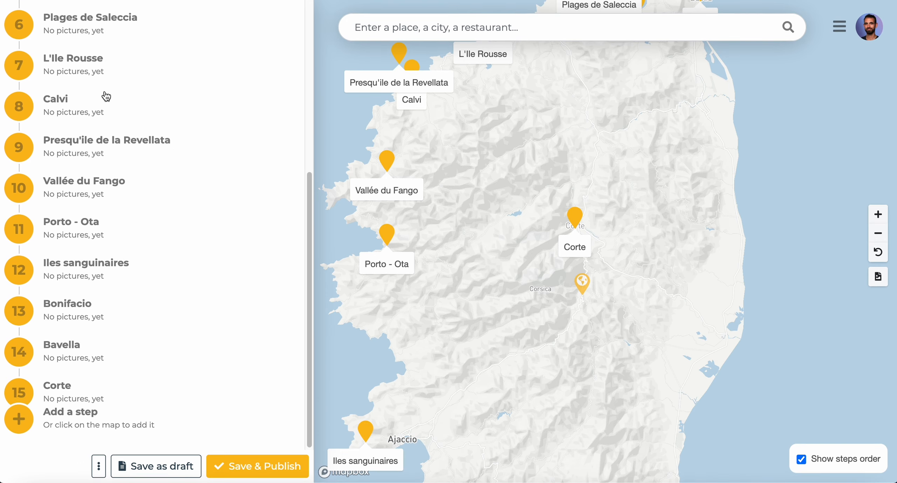
{"action": "scroll", "coordinate": [105, 94], "scroll_direction": "up", "scroll_amount": 5}
{"action": "scroll", "coordinate": [128, 98], "scroll_direction": "down", "scroll_amount": 7}
{"action": "scroll", "coordinate": [122, 337], "scroll_direction": "down", "scroll_amount": 2}
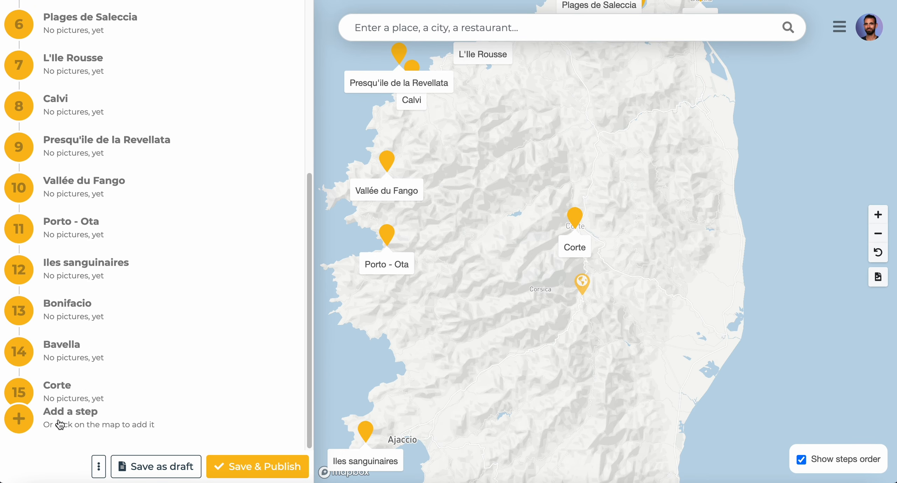
- Examine the options for creating a specific route from Bastia to Erbalunga, and leave the form without adding a road
{"action": "scroll", "coordinate": [84, 322], "scroll_direction": "up", "scroll_amount": 10}
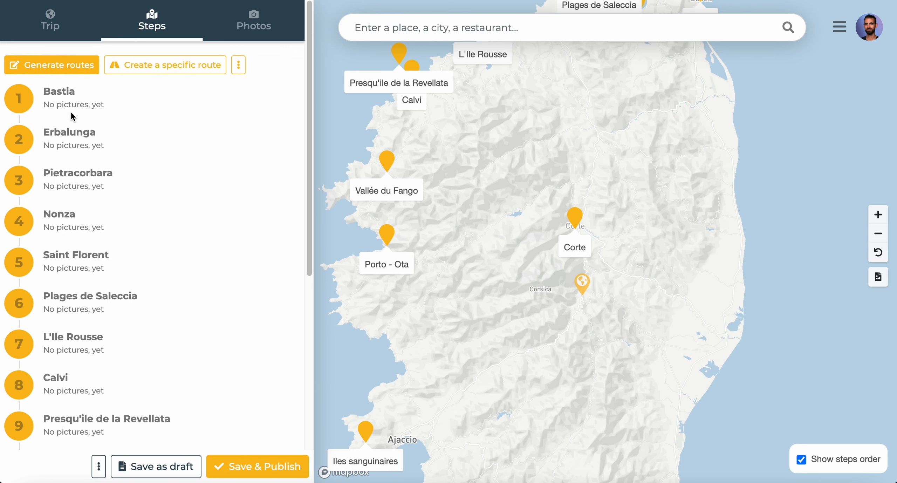
{"action": "left_click", "coordinate": [151, 69]}
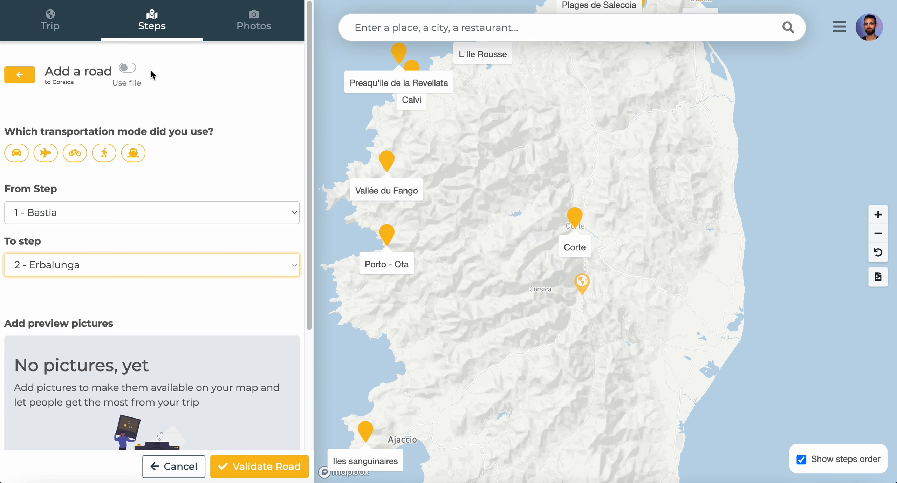
{"action": "scroll", "coordinate": [136, 107], "scroll_direction": "down", "scroll_amount": 1}
{"action": "scroll", "coordinate": [92, 169], "scroll_direction": "down", "scroll_amount": 1}
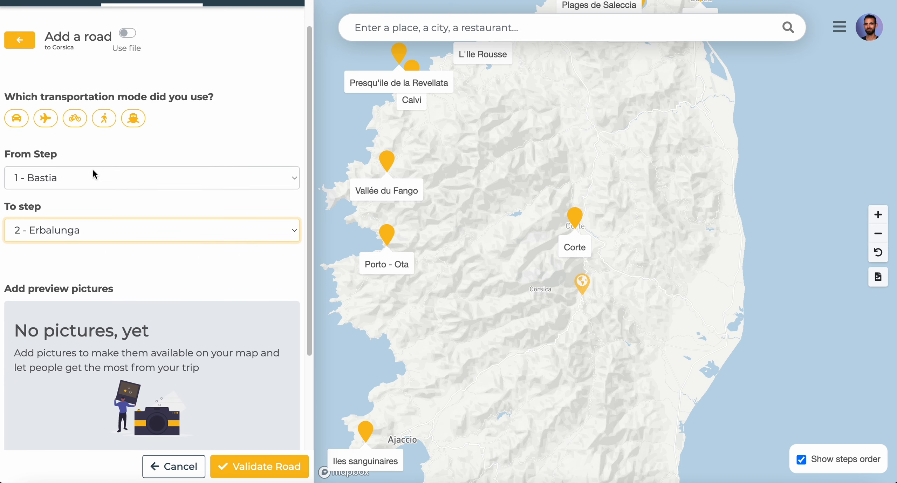
{"action": "scroll", "coordinate": [74, 202], "scroll_direction": "down", "scroll_amount": 4}
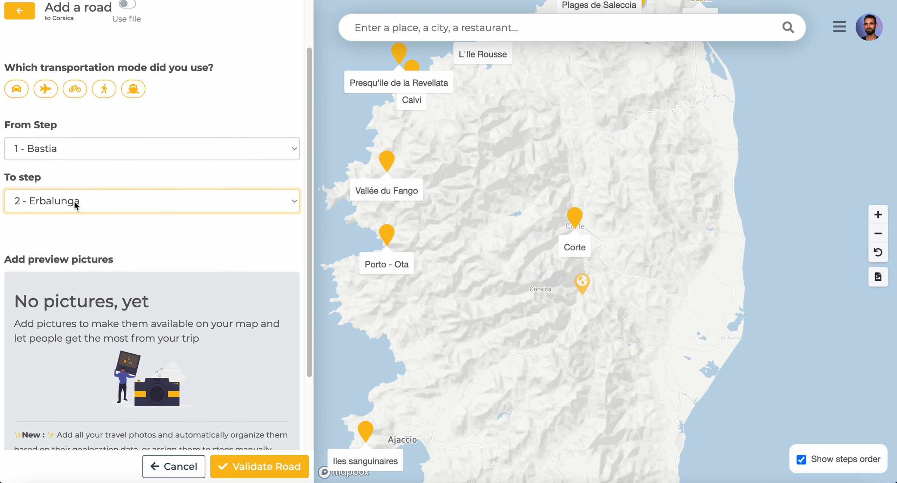
{"action": "scroll", "coordinate": [74, 204], "scroll_direction": "up", "scroll_amount": 5}
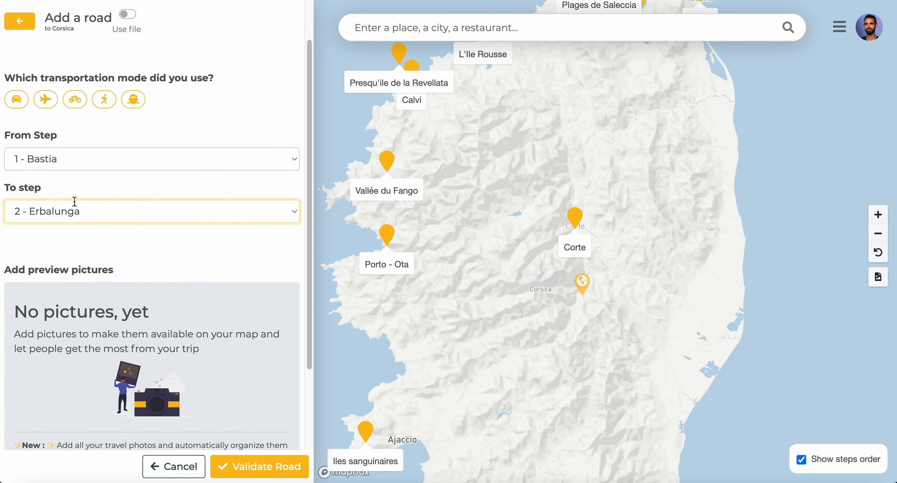
{"action": "left_click", "coordinate": [20, 160]}
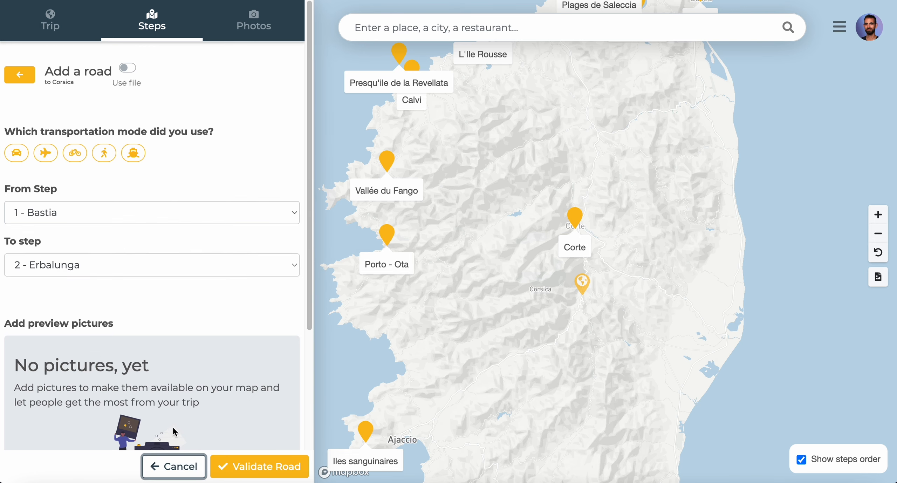
{"action": "scroll", "coordinate": [162, 412], "scroll_direction": "down", "scroll_amount": 3}
{"action": "scroll", "coordinate": [162, 411], "scroll_direction": "up", "scroll_amount": 3}
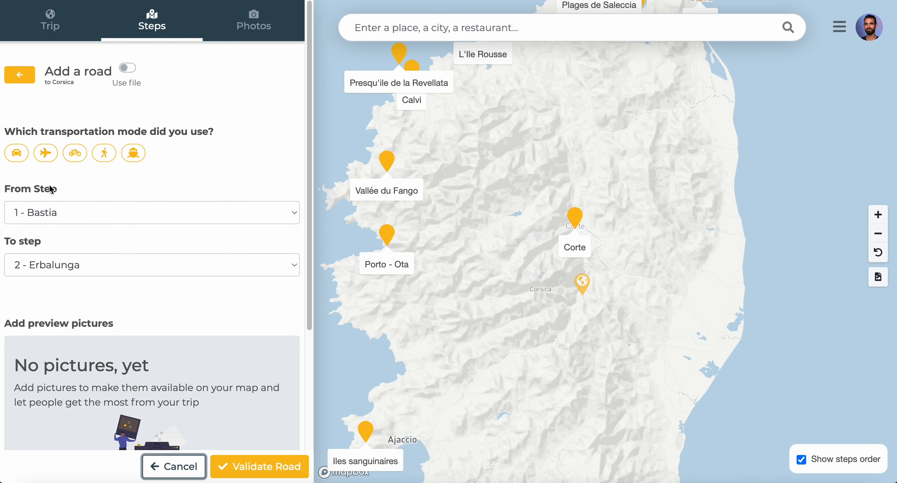
{"action": "left_click", "coordinate": [14, 82]}
{"action": "scroll", "coordinate": [85, 127], "scroll_direction": "down", "scroll_amount": 5}
{"action": "left_click", "coordinate": [173, 430]}
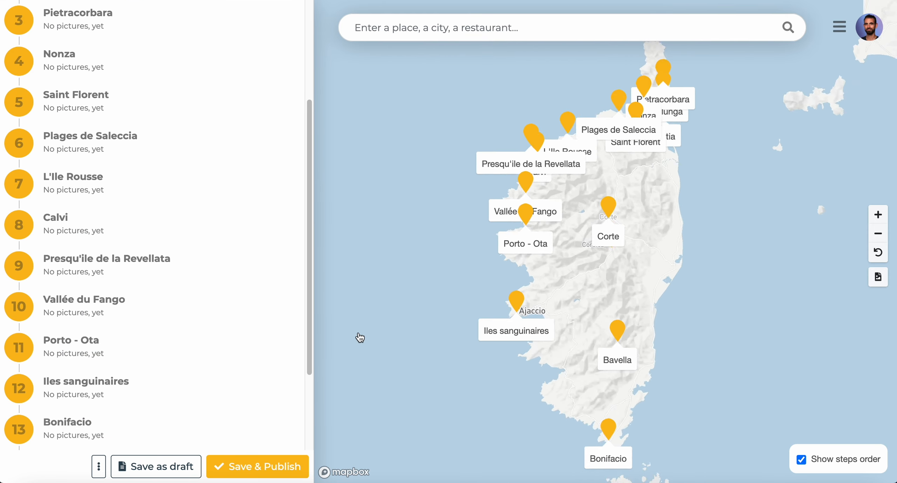
- Open the generation of basic routes between the journey's steps
{"action": "scroll", "coordinate": [207, 216], "scroll_direction": "up", "scroll_amount": 1}
{"action": "scroll", "coordinate": [208, 217], "scroll_direction": "up", "scroll_amount": 4}
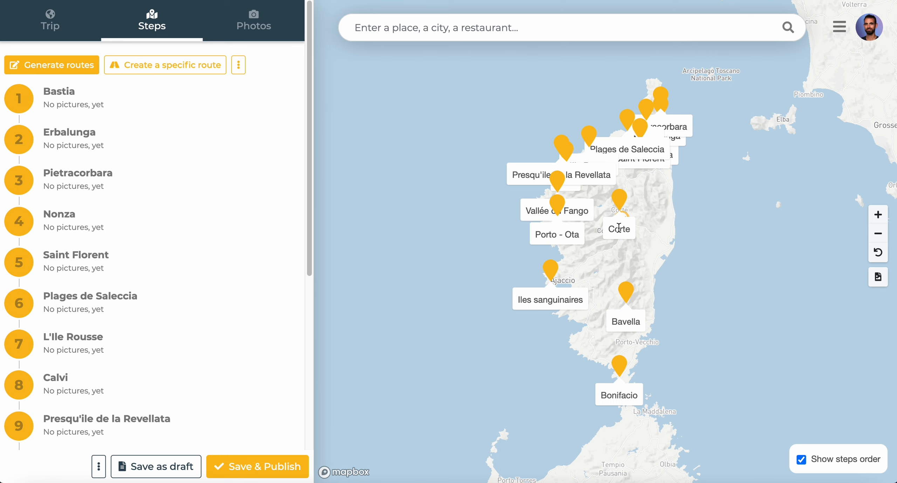
{"action": "scroll", "coordinate": [662, 200], "scroll_direction": "up", "scroll_amount": 1}
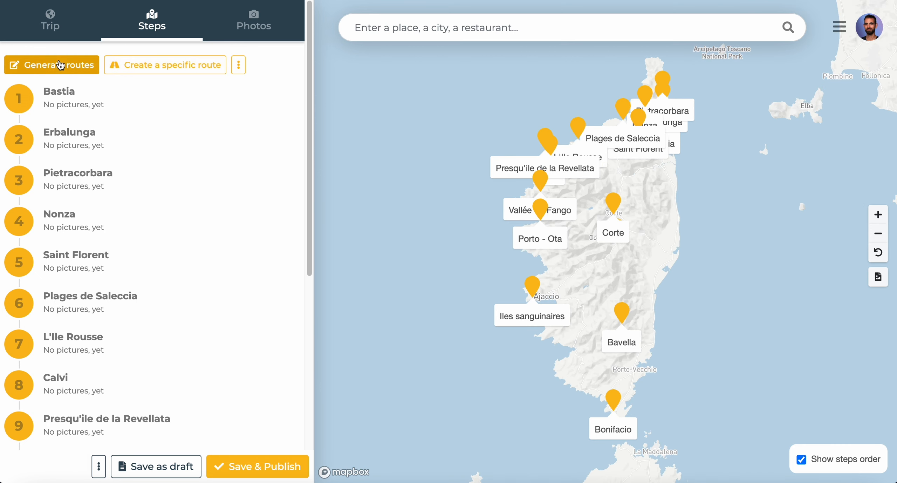
{"action": "left_click", "coordinate": [75, 65]}
{"action": "scroll", "coordinate": [144, 110], "scroll_direction": "down", "scroll_amount": 1}
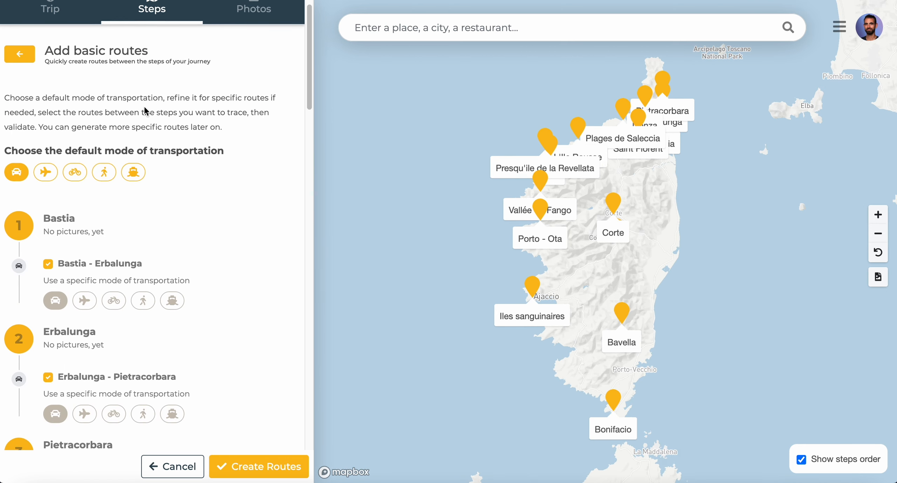
{"action": "scroll", "coordinate": [145, 107], "scroll_direction": "up", "scroll_amount": 1}
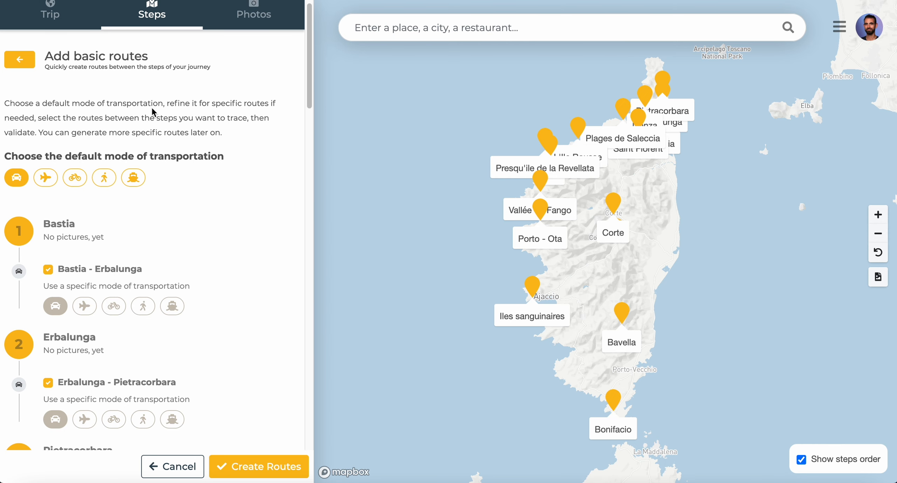
- Examine the northern markers around Bastia, Erbalunga, Pietracorbara and Nonza alongside the default transportation modes for the routes
{"action": "scroll", "coordinate": [707, 160], "scroll_direction": "up", "scroll_amount": 3}
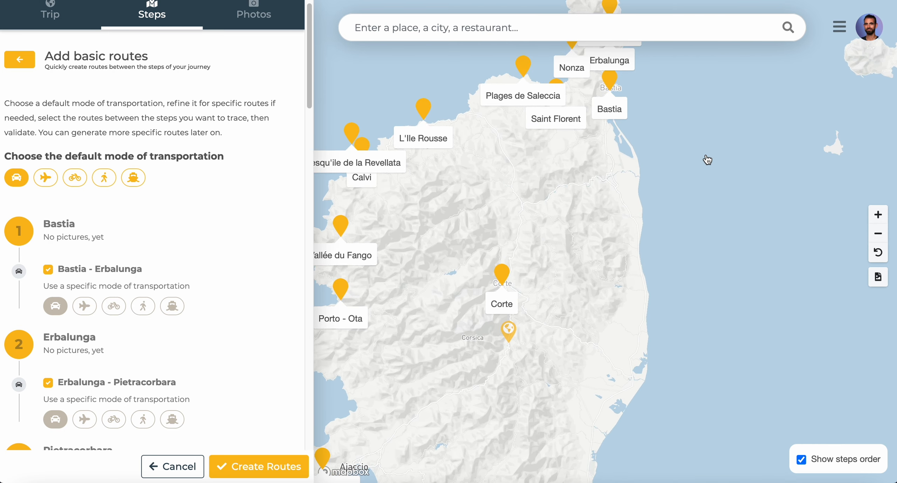
{"action": "left_click_drag", "start_coordinate": [706, 160], "coordinate": [708, 233]}
{"action": "scroll", "coordinate": [677, 178], "scroll_direction": "up", "scroll_amount": 3}
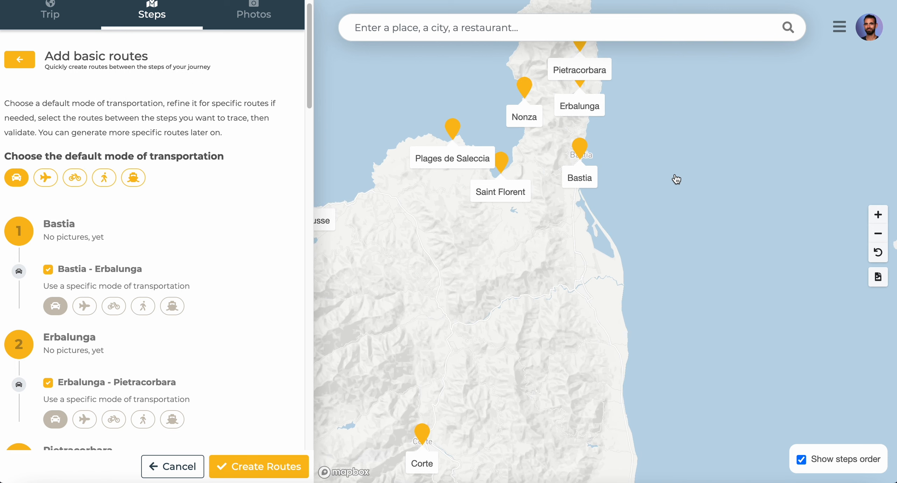
{"action": "left_click_drag", "start_coordinate": [634, 154], "coordinate": [630, 212]}
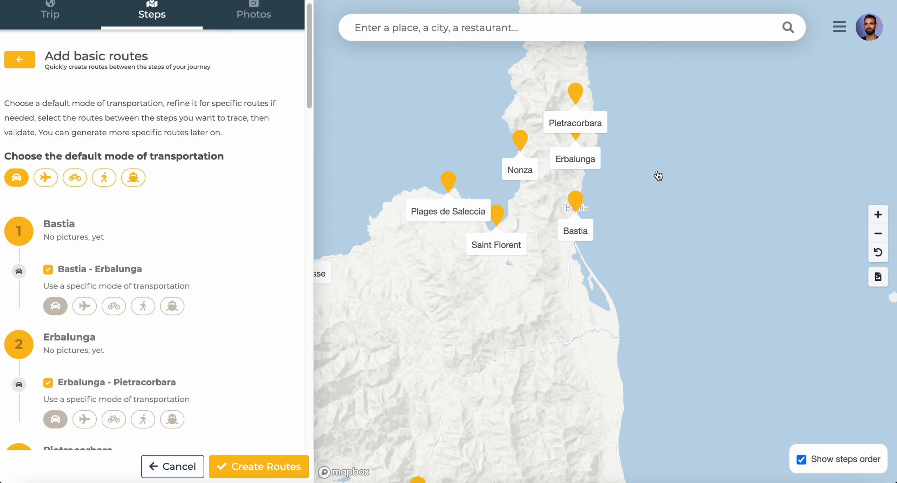
{"action": "scroll", "coordinate": [170, 213], "scroll_direction": "down", "scroll_amount": 1}
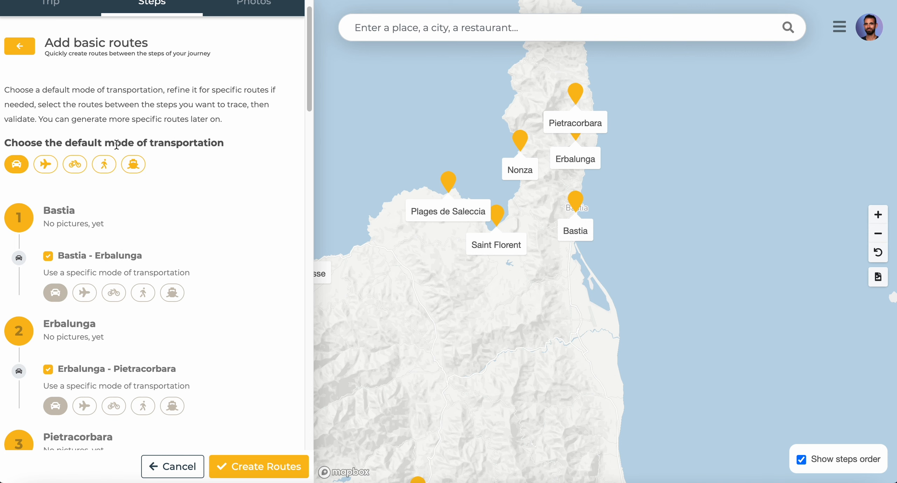
- Examine the proposed routes between the first steps, their specific transportation options, and the matching markers on the Corsica map
{"action": "scroll", "coordinate": [26, 161], "scroll_direction": "down", "scroll_amount": 1}
{"action": "scroll", "coordinate": [27, 166], "scroll_direction": "down", "scroll_amount": 1}
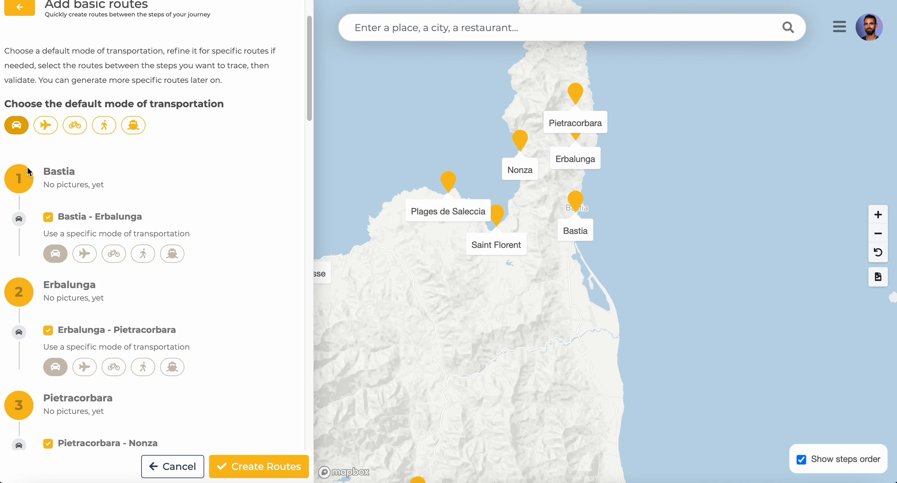
{"action": "scroll", "coordinate": [113, 250], "scroll_direction": "down", "scroll_amount": 3}
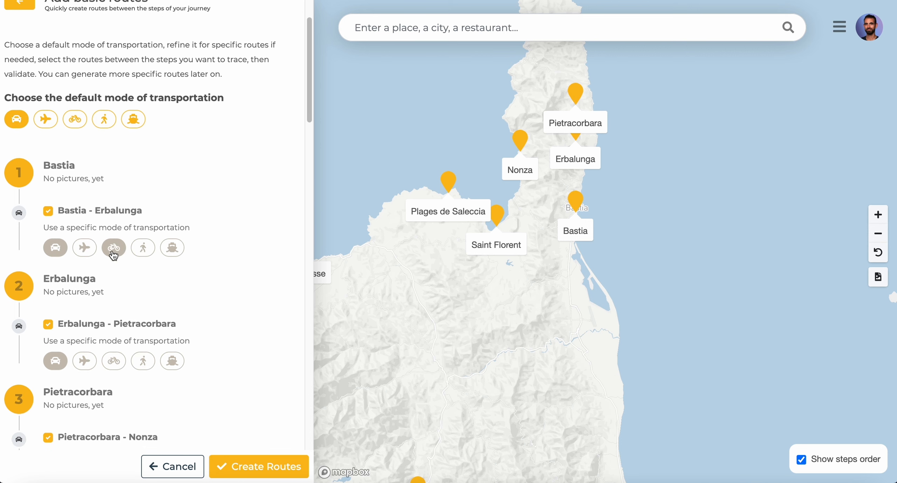
{"action": "scroll", "coordinate": [111, 250], "scroll_direction": "down", "scroll_amount": 6}
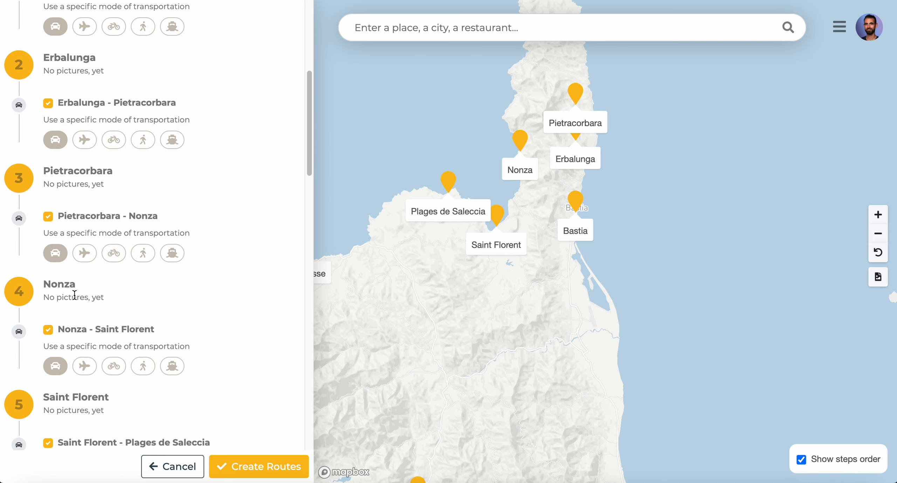
{"action": "scroll", "coordinate": [89, 283], "scroll_direction": "up", "scroll_amount": 5}
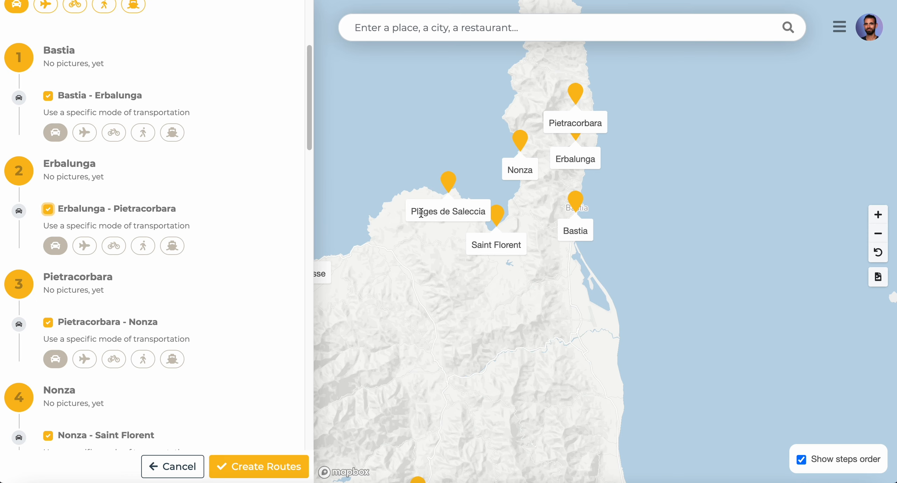
{"action": "scroll", "coordinate": [676, 157], "scroll_direction": "up", "scroll_amount": 2}
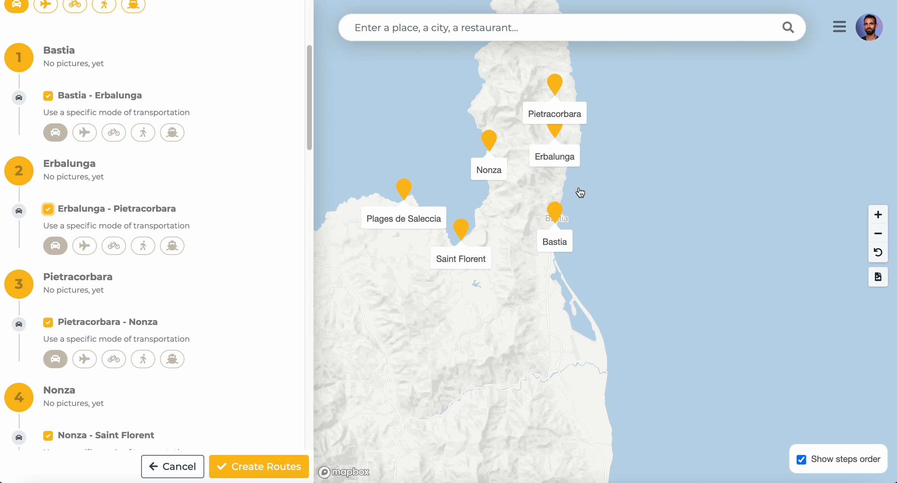
{"action": "scroll", "coordinate": [579, 193], "scroll_direction": "down", "scroll_amount": 5}
{"action": "left_click_drag", "start_coordinate": [573, 242], "coordinate": [560, 155]}
{"action": "left_click_drag", "start_coordinate": [499, 155], "coordinate": [562, 166]}
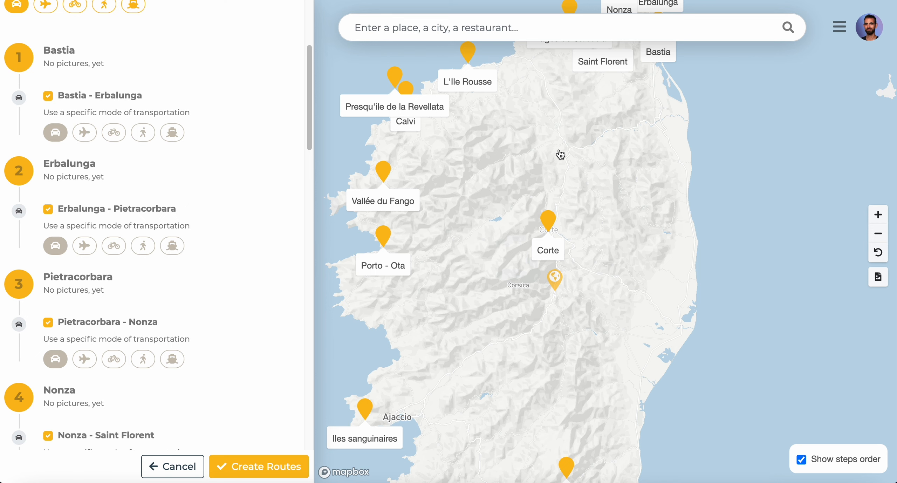
- Review the proposed routes down to Bavella - Corte and create all of them with the car as transportation mode
{"action": "scroll", "coordinate": [160, 150], "scroll_direction": "up", "scroll_amount": 5}
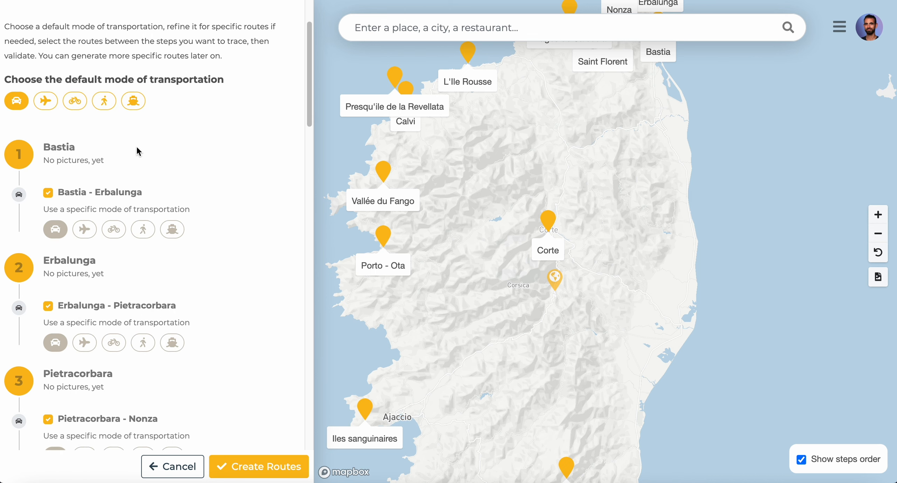
{"action": "scroll", "coordinate": [86, 155], "scroll_direction": "down", "scroll_amount": 2}
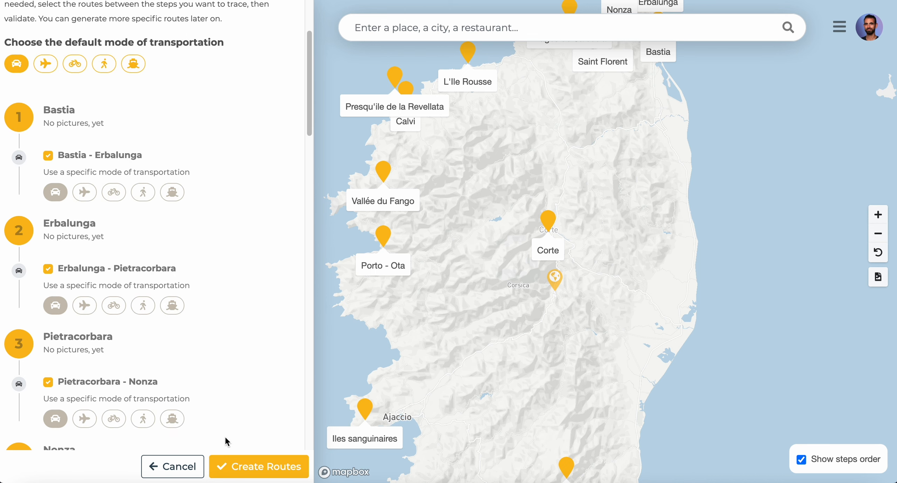
{"action": "scroll", "coordinate": [139, 267], "scroll_direction": "down", "scroll_amount": 20}
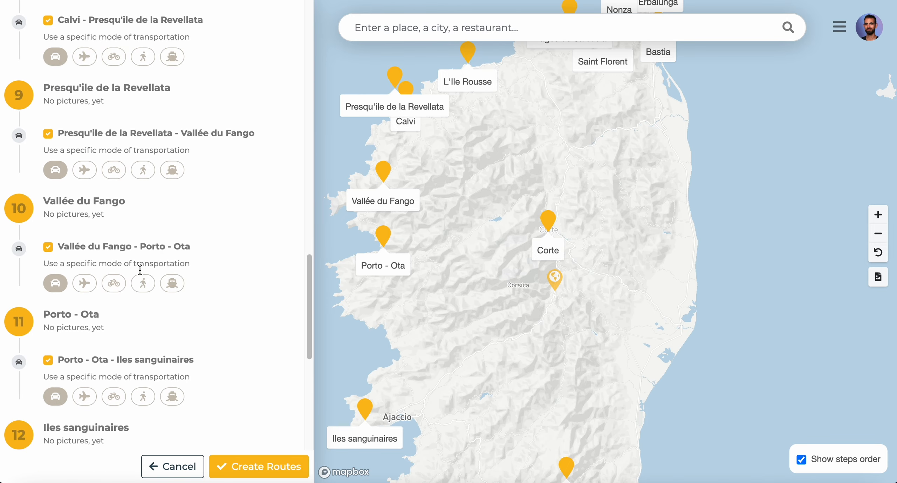
{"action": "scroll", "coordinate": [138, 266], "scroll_direction": "down", "scroll_amount": 10}
{"action": "scroll", "coordinate": [476, 254], "scroll_direction": "down", "scroll_amount": 3}
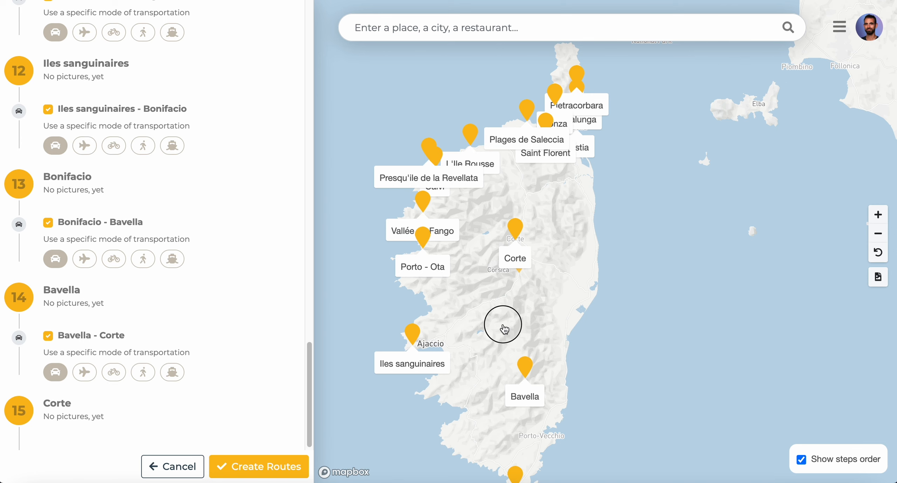
{"action": "left_click_drag", "start_coordinate": [502, 327], "coordinate": [524, 240]}
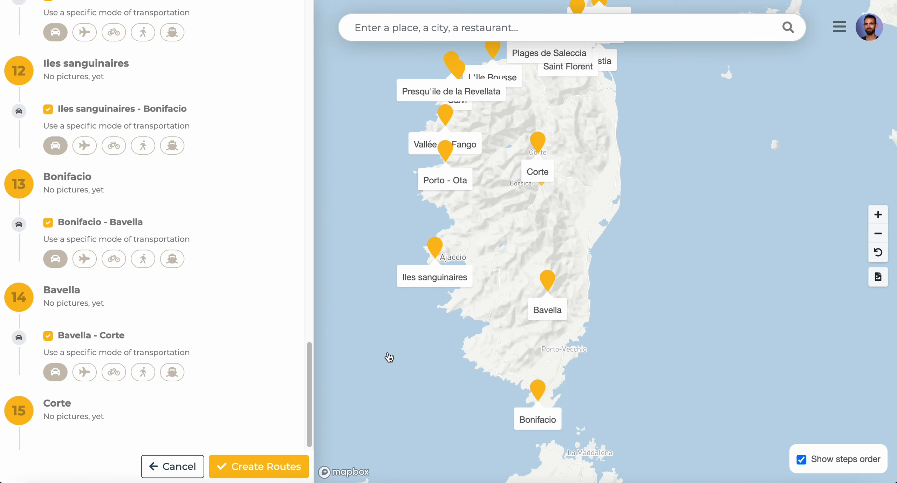
{"action": "left_click", "coordinate": [266, 467]}
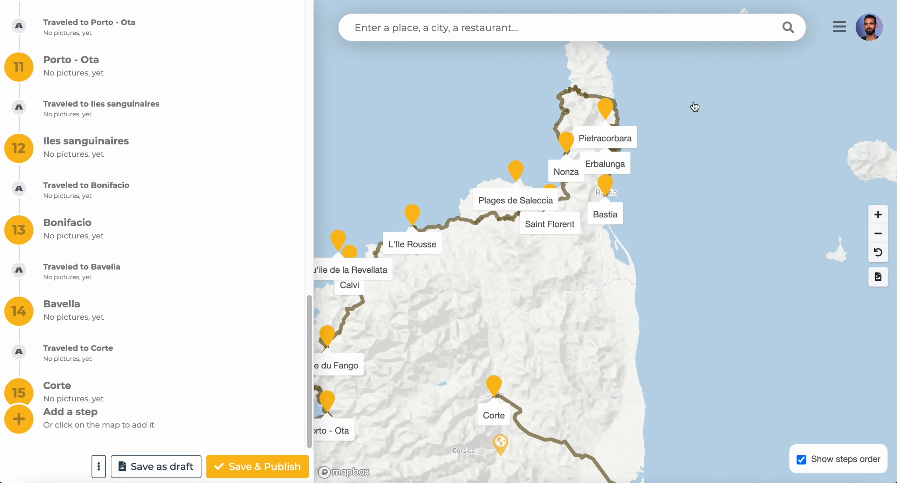
- Examine the generated routes on the map from Bastia along the west coast to Bonifacio, Bavella and Corte
{"action": "left_click_drag", "start_coordinate": [618, 216], "coordinate": [746, 108]}
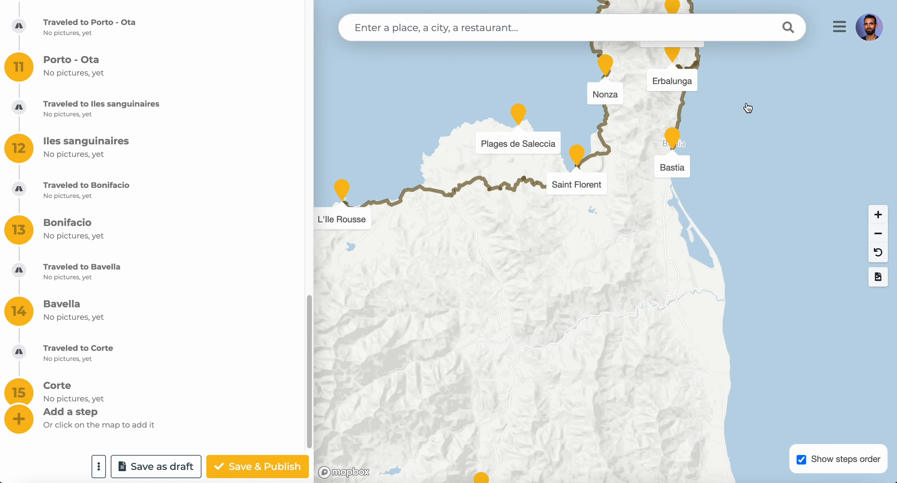
{"action": "left_click_drag", "start_coordinate": [601, 238], "coordinate": [650, 187]}
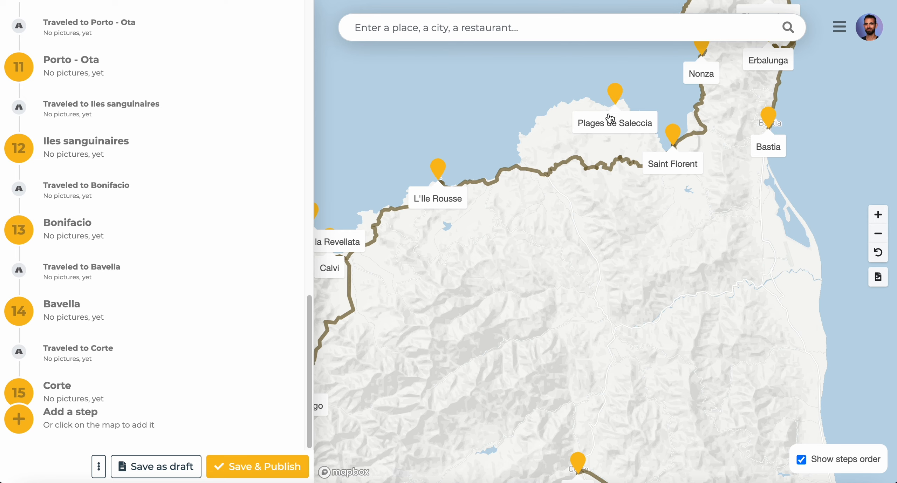
{"action": "double_click", "coordinate": [621, 175]}
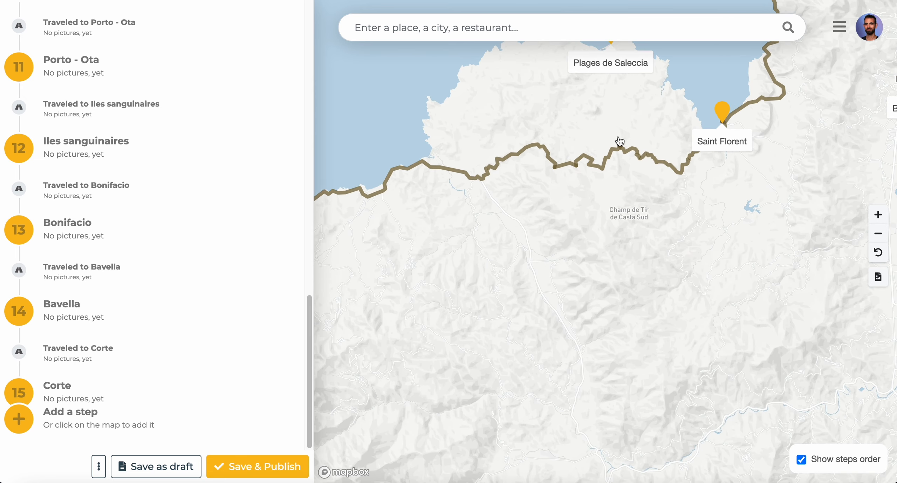
{"action": "scroll", "coordinate": [619, 141], "scroll_direction": "down", "scroll_amount": 3}
{"action": "left_click_drag", "start_coordinate": [543, 219], "coordinate": [635, 184]}
{"action": "scroll", "coordinate": [609, 217], "scroll_direction": "down", "scroll_amount": 2}
{"action": "left_click_drag", "start_coordinate": [590, 219], "coordinate": [643, 210]}
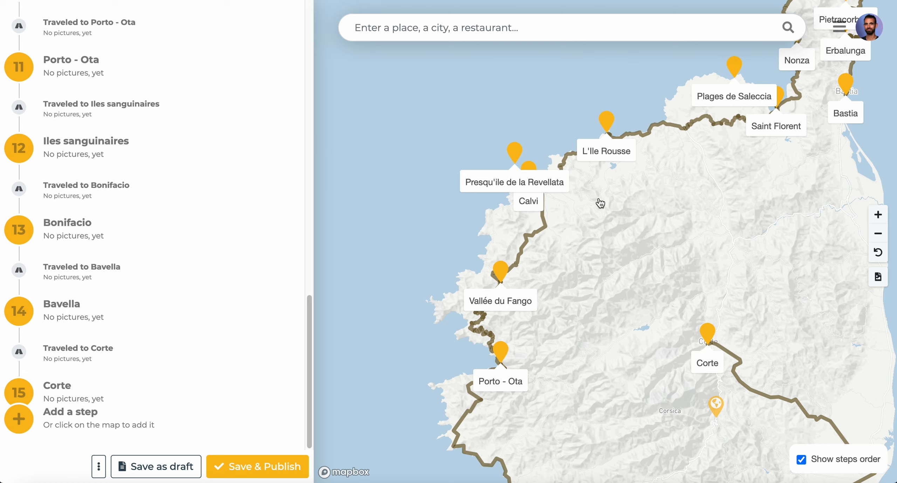
{"action": "scroll", "coordinate": [600, 203], "scroll_direction": "up", "scroll_amount": 5}
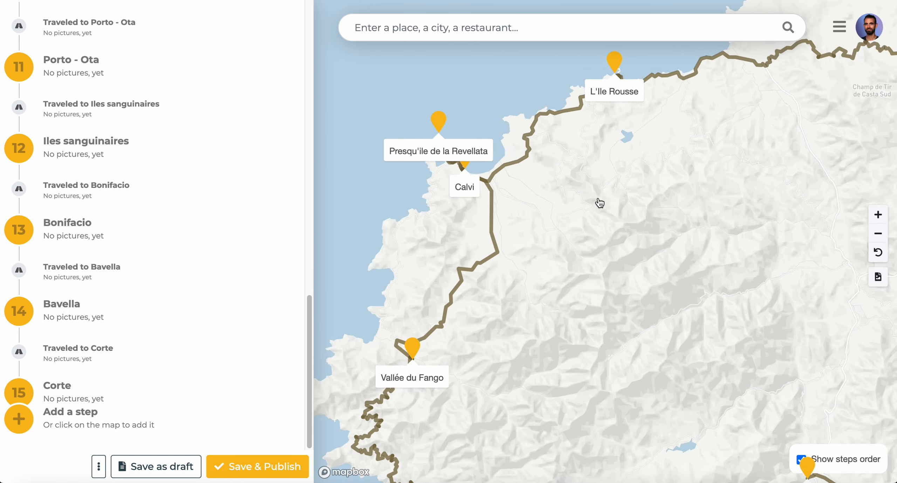
{"action": "scroll", "coordinate": [599, 203], "scroll_direction": "down", "scroll_amount": 2}
{"action": "left_click_drag", "start_coordinate": [592, 222], "coordinate": [569, 149]}
{"action": "scroll", "coordinate": [568, 149], "scroll_direction": "down", "scroll_amount": 4}
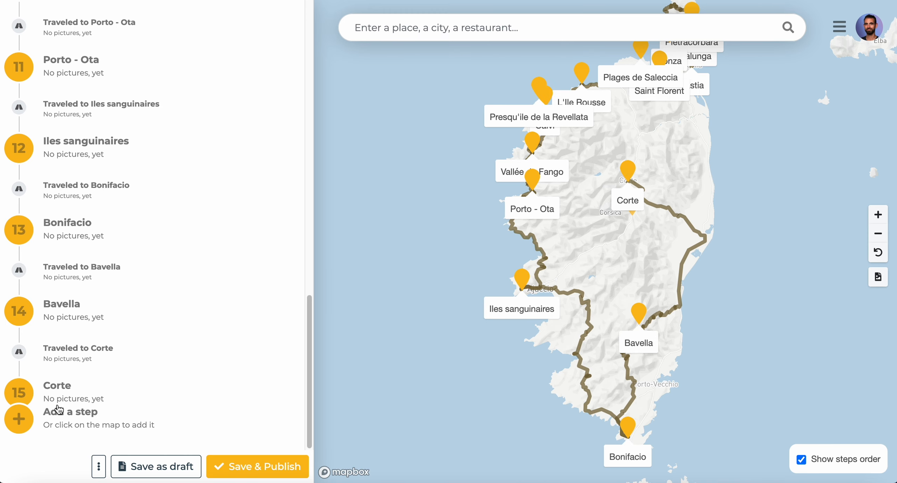
- Delete the road from Bastia to Erbalunga and check the list of steps and routes
{"action": "scroll", "coordinate": [123, 211], "scroll_direction": "up", "scroll_amount": 15}
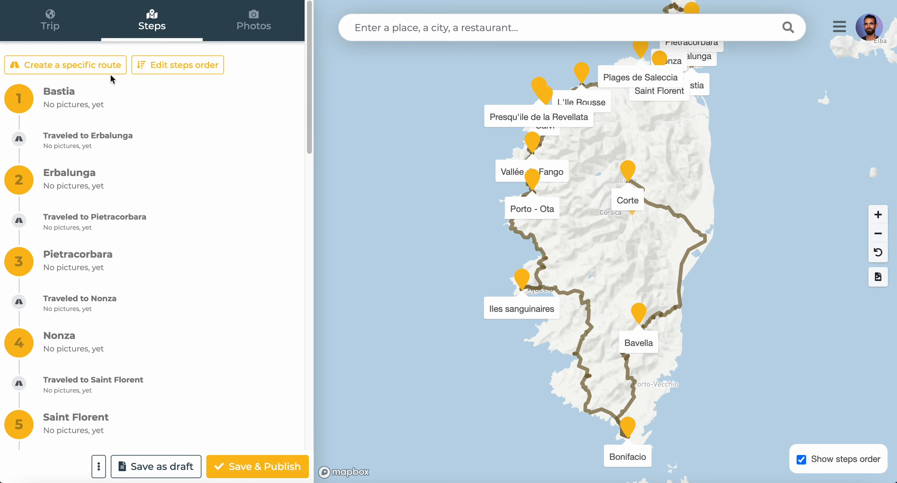
{"action": "left_click", "coordinate": [71, 63]}
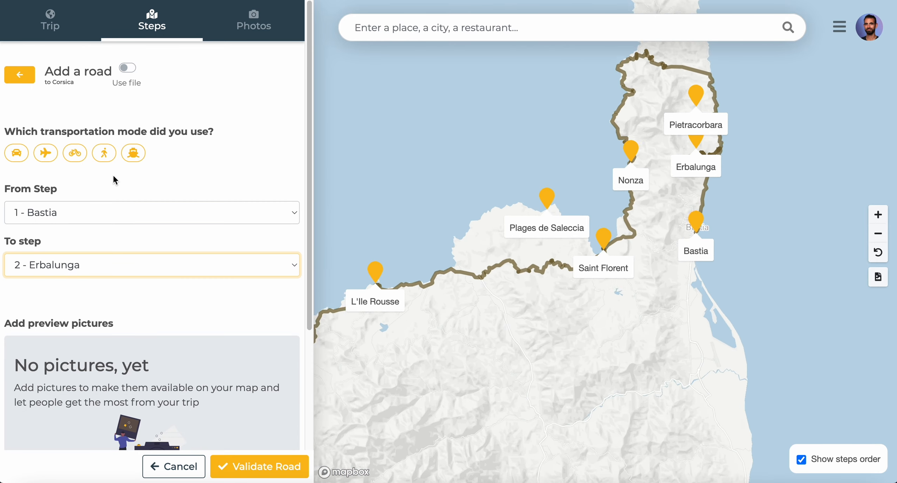
{"action": "scroll", "coordinate": [148, 118], "scroll_direction": "down", "scroll_amount": 5}
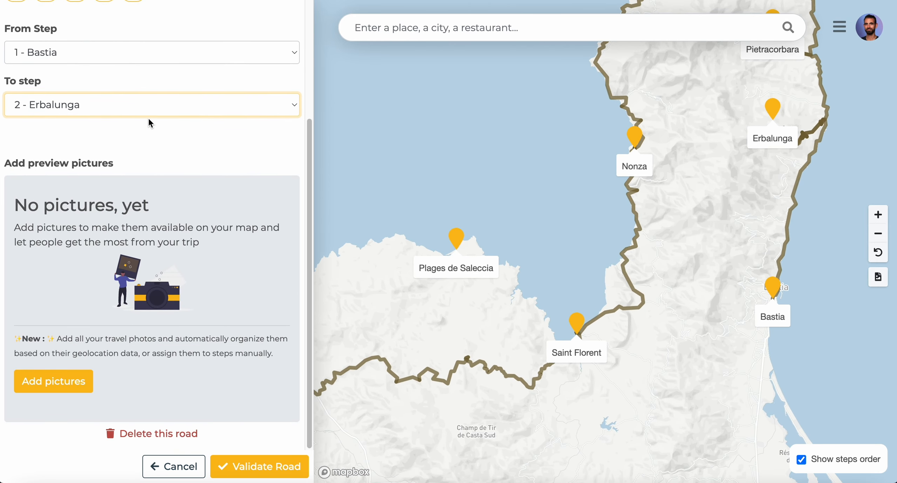
{"action": "left_click", "coordinate": [156, 435]}
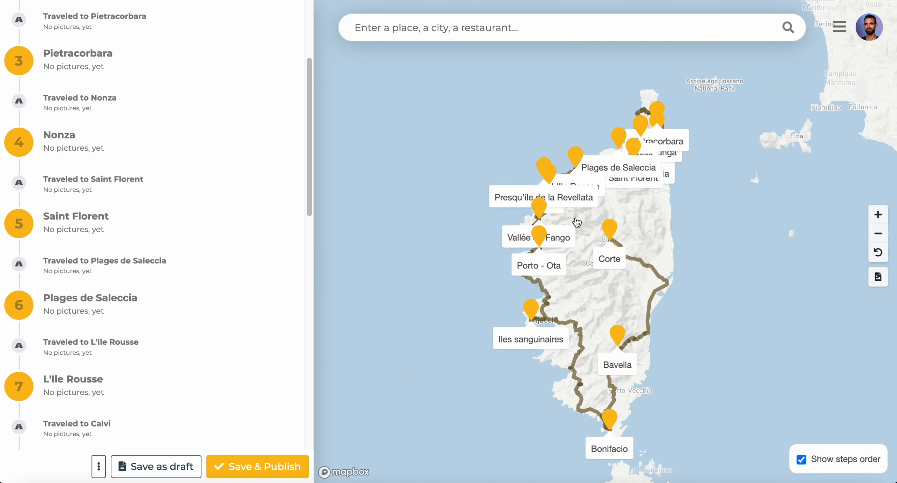
{"action": "scroll", "coordinate": [680, 179], "scroll_direction": "up", "scroll_amount": 5}
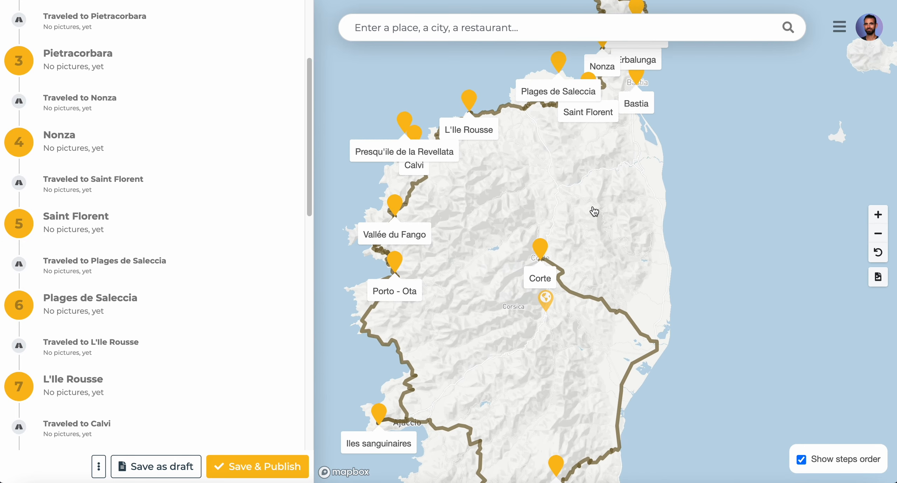
{"action": "scroll", "coordinate": [200, 190], "scroll_direction": "up", "scroll_amount": 1}
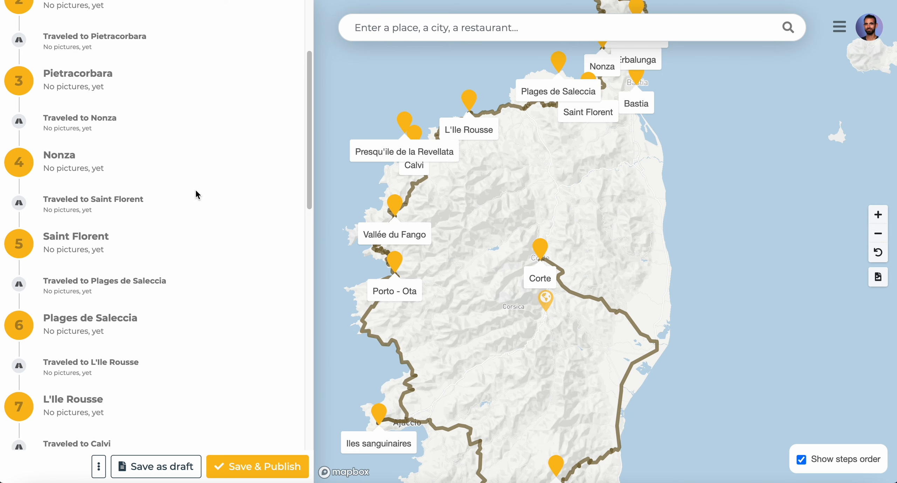
{"action": "scroll", "coordinate": [194, 190], "scroll_direction": "up", "scroll_amount": 5}
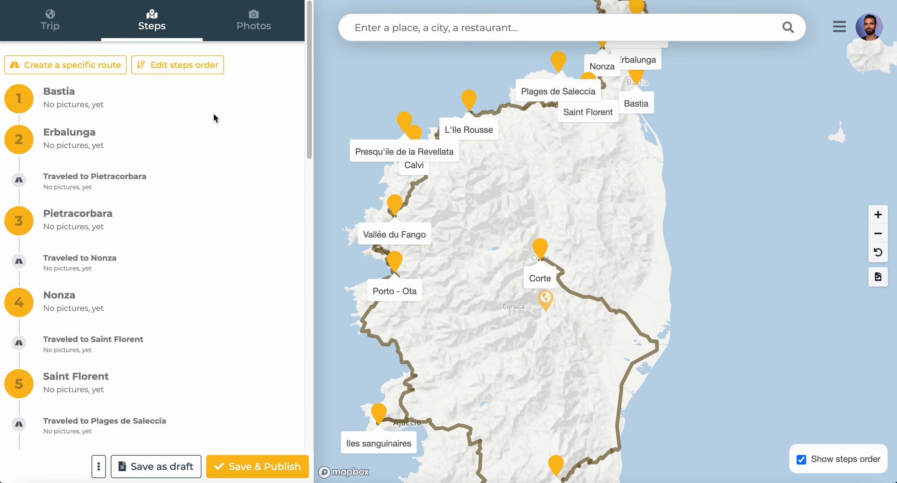
- Open the trip's photo management and review the steps and routes to which pictures can be assigned
{"action": "left_click", "coordinate": [245, 20]}
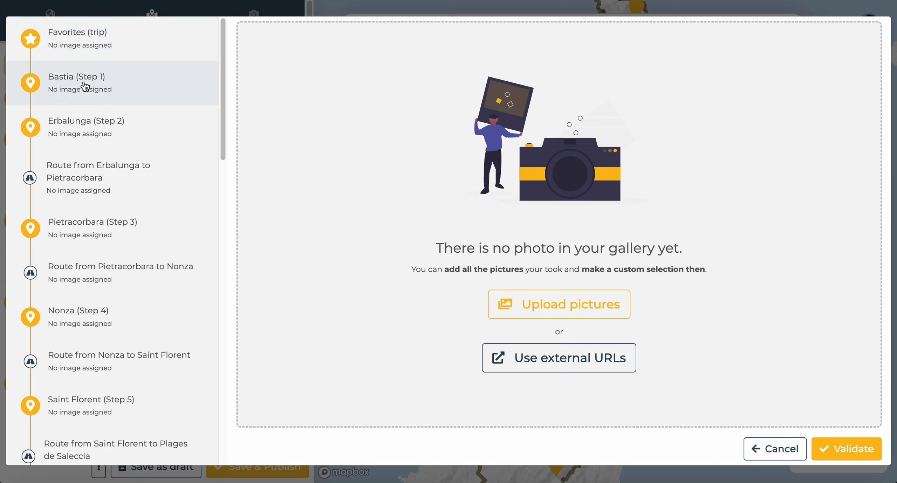
{"action": "scroll", "coordinate": [79, 80], "scroll_direction": "down", "scroll_amount": 1}
{"action": "scroll", "coordinate": [78, 96], "scroll_direction": "down", "scroll_amount": 4}
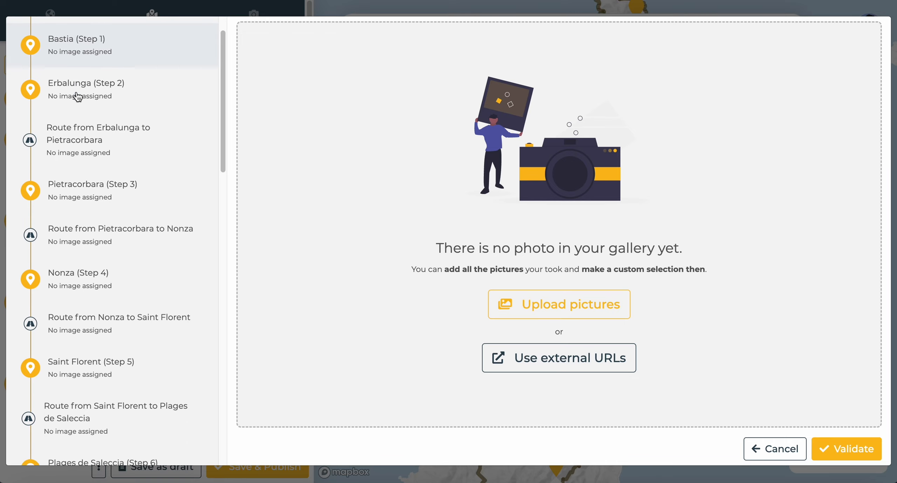
{"action": "scroll", "coordinate": [78, 95], "scroll_direction": "down", "scroll_amount": 10}
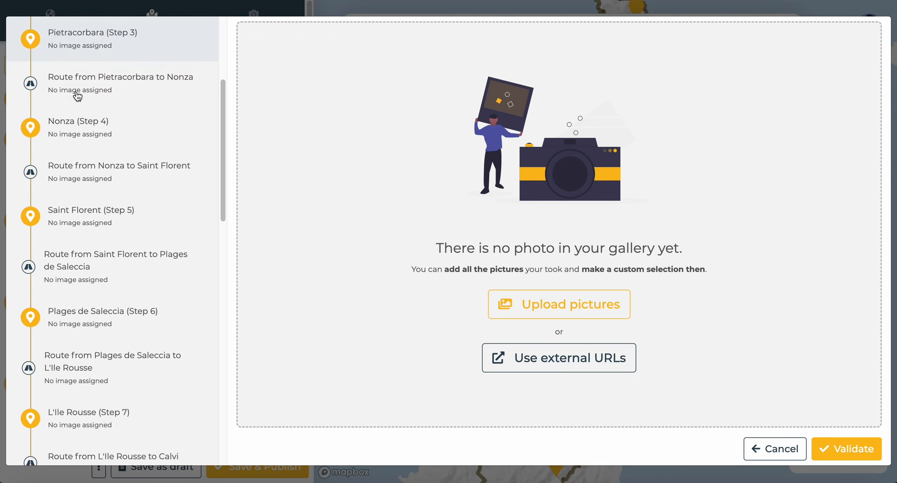
{"action": "scroll", "coordinate": [78, 96], "scroll_direction": "down", "scroll_amount": 11}
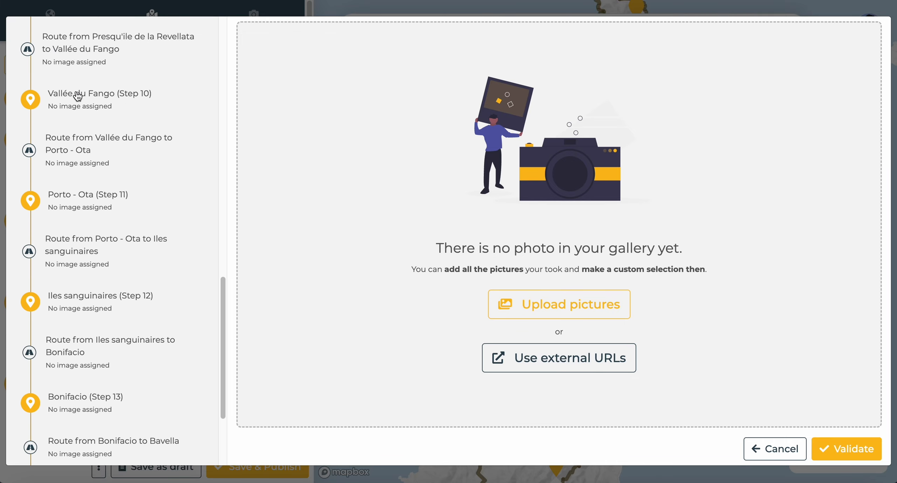
{"action": "scroll", "coordinate": [78, 95], "scroll_direction": "up", "scroll_amount": 20}
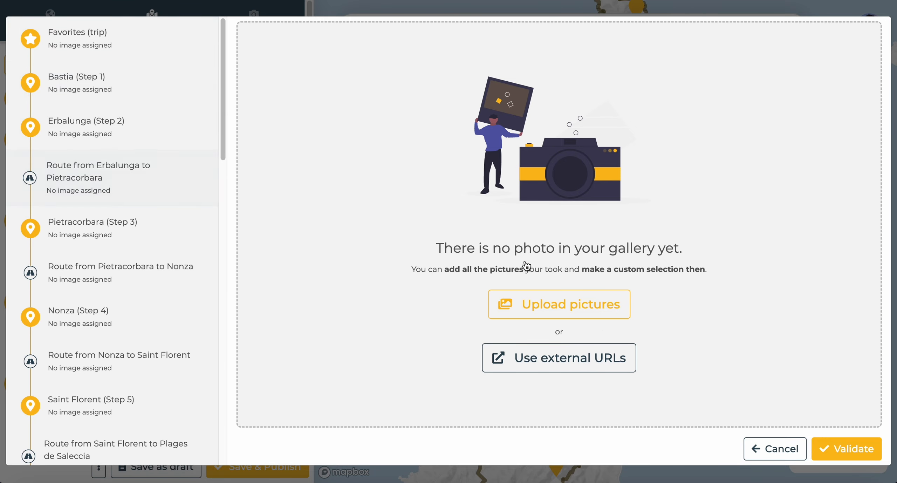
- Switch to Finder and upload all the photos of the open folder to the trip's gallery
{"action": "left_click", "coordinate": [560, 306]}
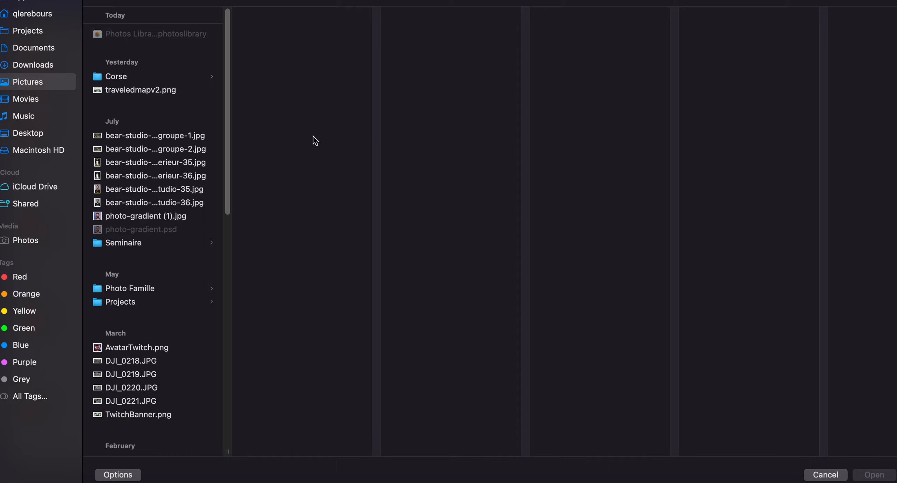
{"action": "key", "text": "Escape"}
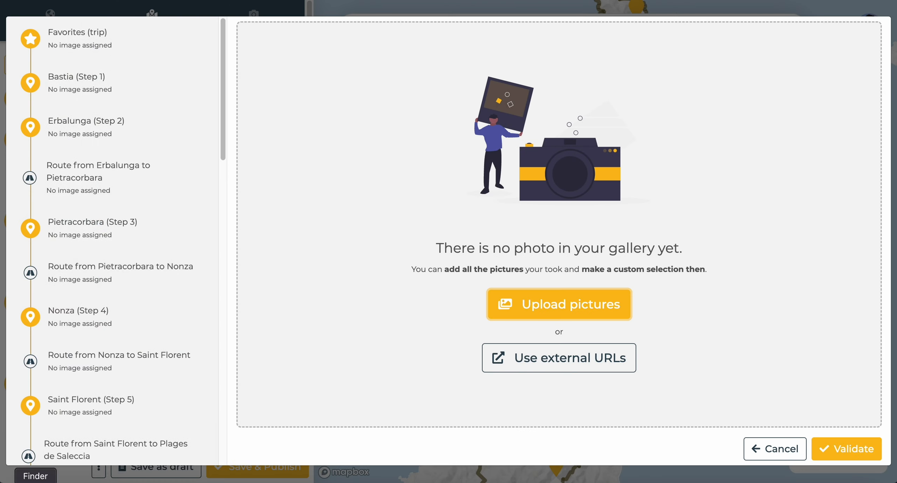
{"action": "left_click", "coordinate": [36, 482]}
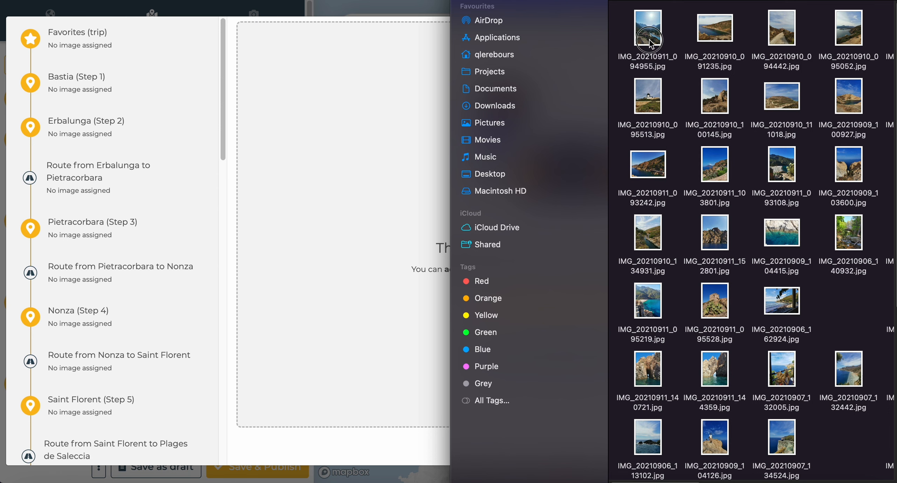
{"action": "mouse_move", "coordinate": [648, 35]}
{"action": "left_mouse_down"}
{"action": "mouse_move", "coordinate": [330, 140]}
{"action": "mouse_move", "coordinate": [581, 90]}
{"action": "mouse_move", "coordinate": [645, 46]}
{"action": "left_mouse_up"}
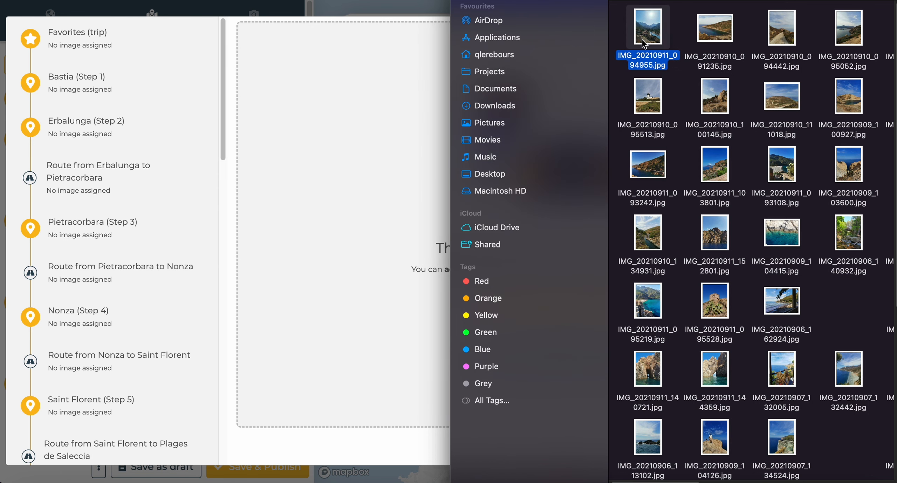
{"action": "key", "text": "super+a"}
{"action": "left_click_drag", "start_coordinate": [595, 42], "coordinate": [353, 118]}
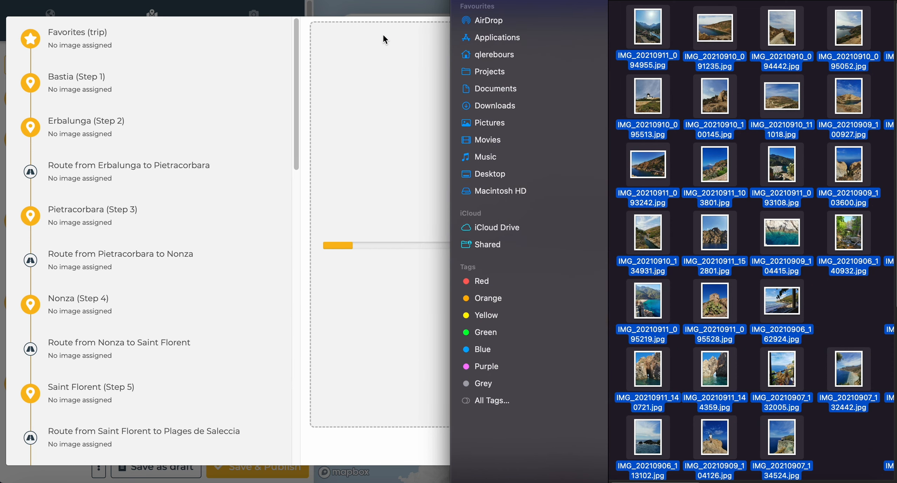
- Browse the uploaded photos and distribute them to the nearest steps with the location-based assignment
{"action": "left_click", "coordinate": [284, 58]}
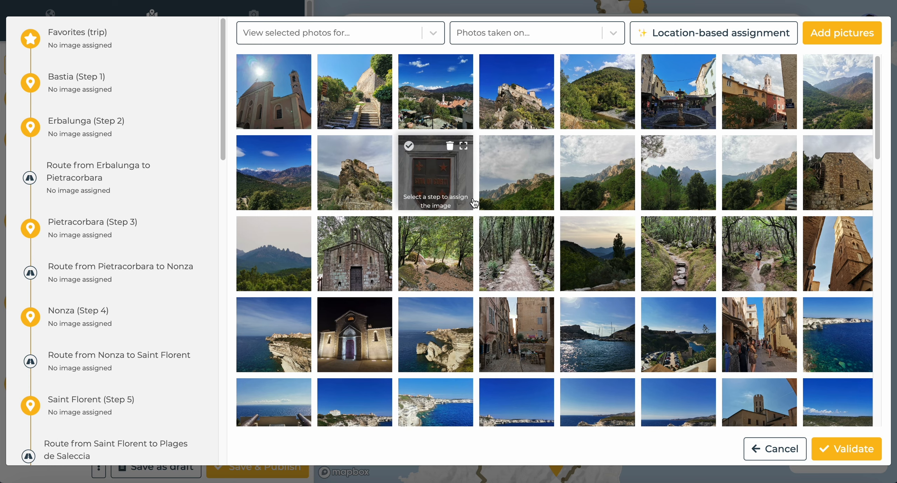
{"action": "scroll", "coordinate": [455, 214], "scroll_direction": "down", "scroll_amount": 7}
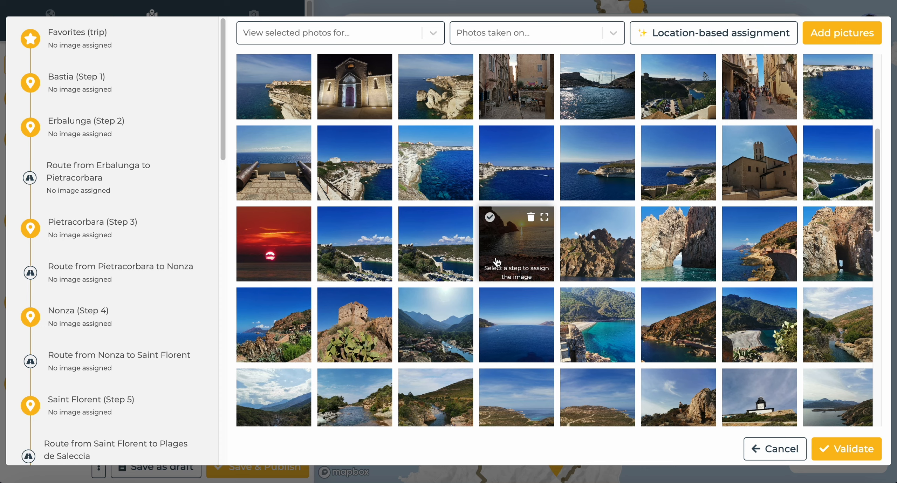
{"action": "scroll", "coordinate": [497, 262], "scroll_direction": "up", "scroll_amount": 1}
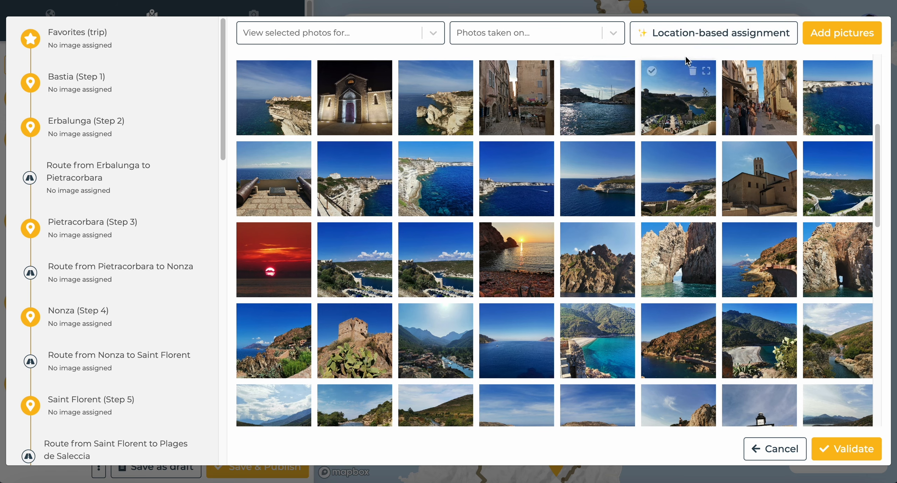
{"action": "scroll", "coordinate": [487, 164], "scroll_direction": "up", "scroll_amount": 7}
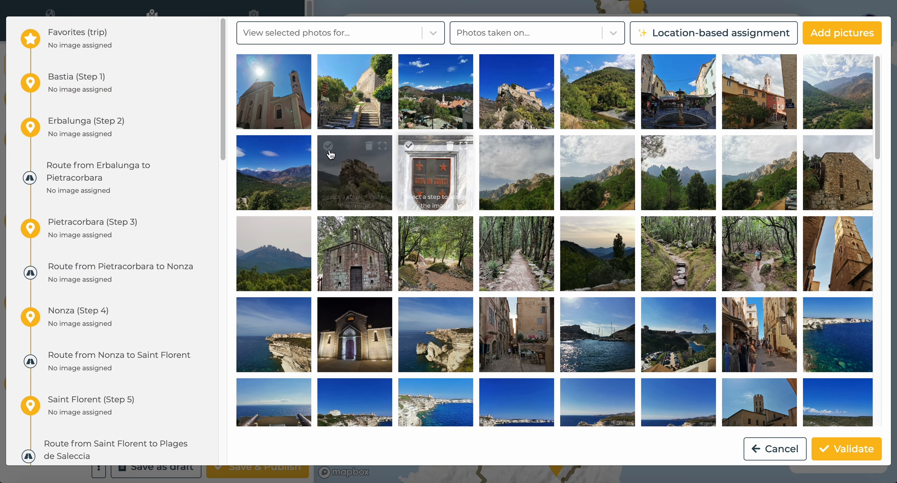
{"action": "left_click", "coordinate": [691, 35]}
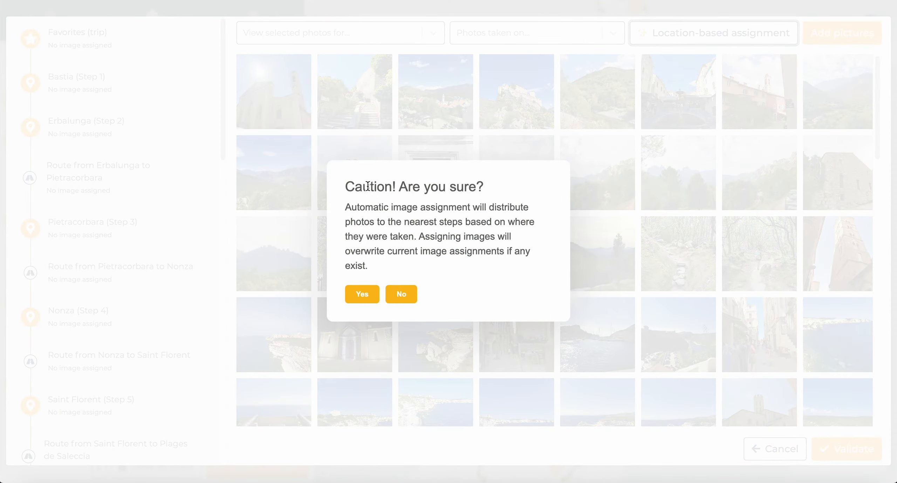
{"action": "left_click", "coordinate": [357, 296]}
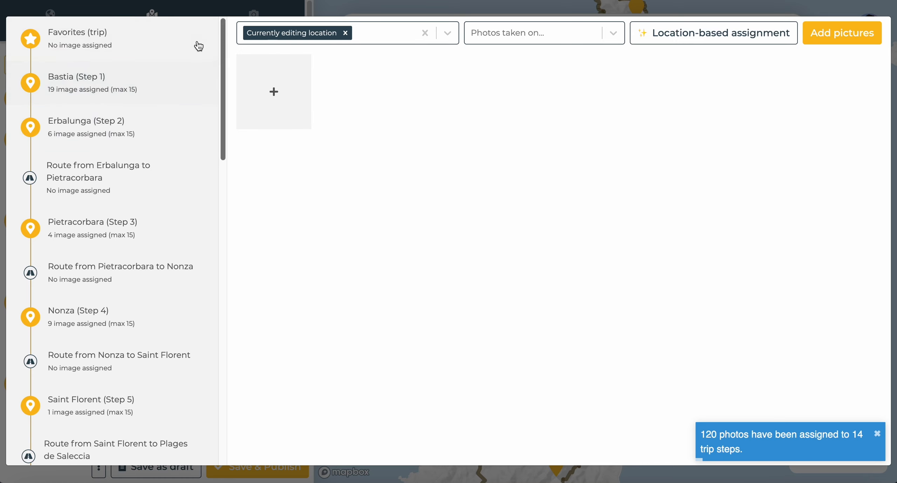
- Check the photos assigned to Bastia, Erbalunga, Plages de Saleccia, Calvi and Corte
{"action": "left_click", "coordinate": [98, 81]}
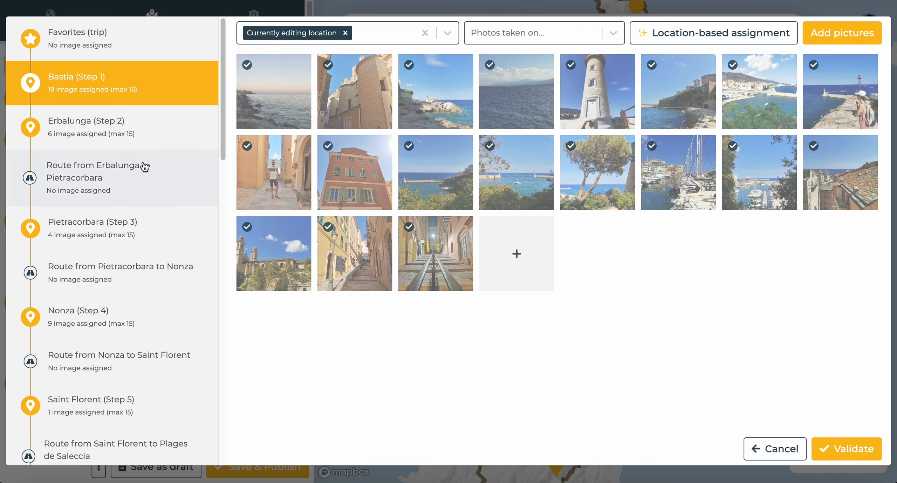
{"action": "left_click", "coordinate": [95, 133]}
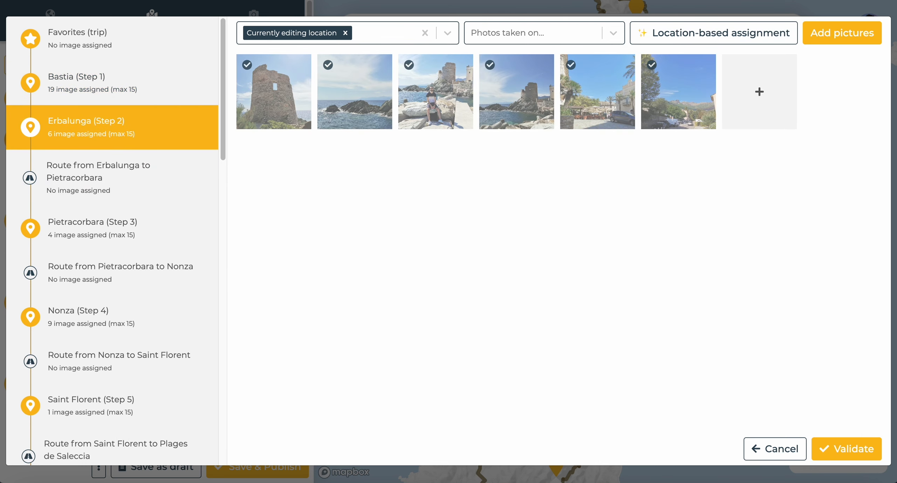
{"action": "scroll", "coordinate": [154, 216], "scroll_direction": "down", "scroll_amount": 8}
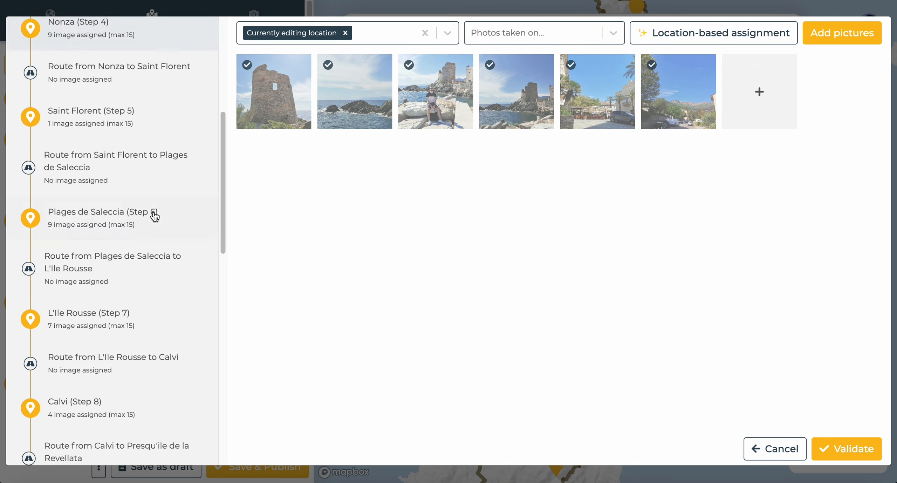
{"action": "left_click", "coordinate": [130, 214]}
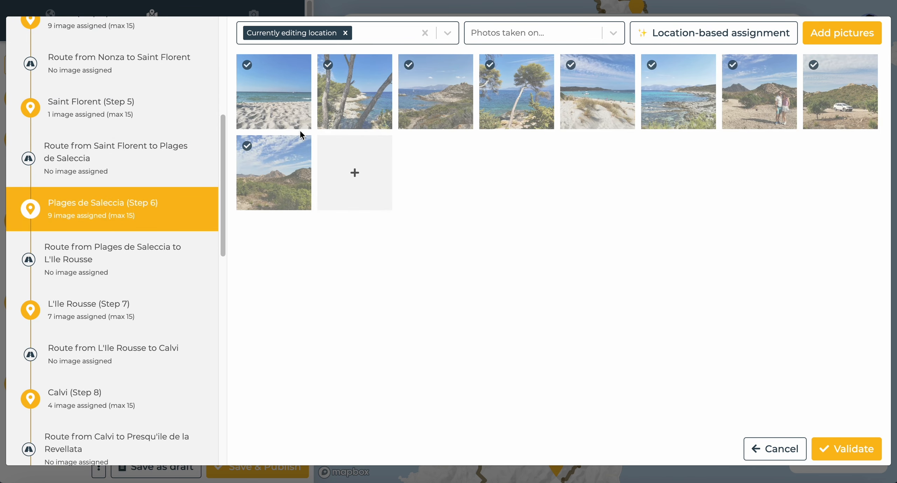
{"action": "mouse_move", "coordinate": [305, 112]}
{"action": "scroll", "coordinate": [120, 236], "scroll_direction": "down", "scroll_amount": 7}
{"action": "left_click", "coordinate": [124, 145]}
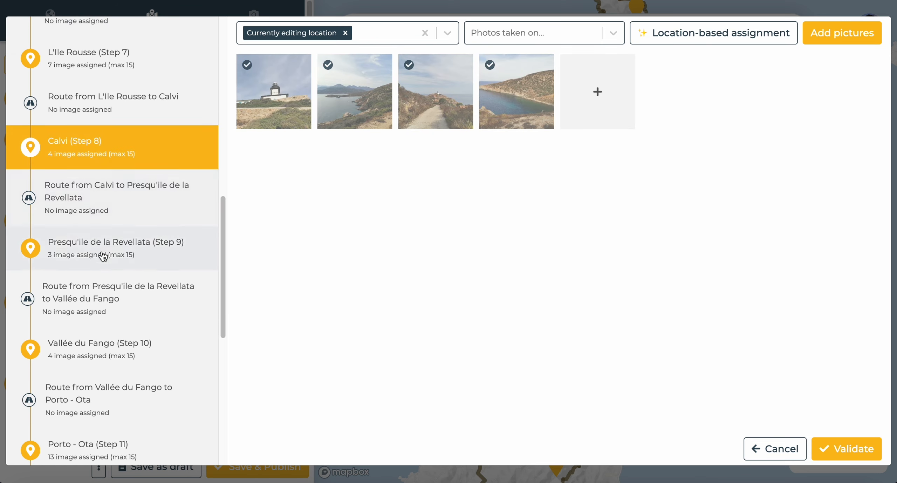
{"action": "scroll", "coordinate": [100, 245], "scroll_direction": "down", "scroll_amount": 11}
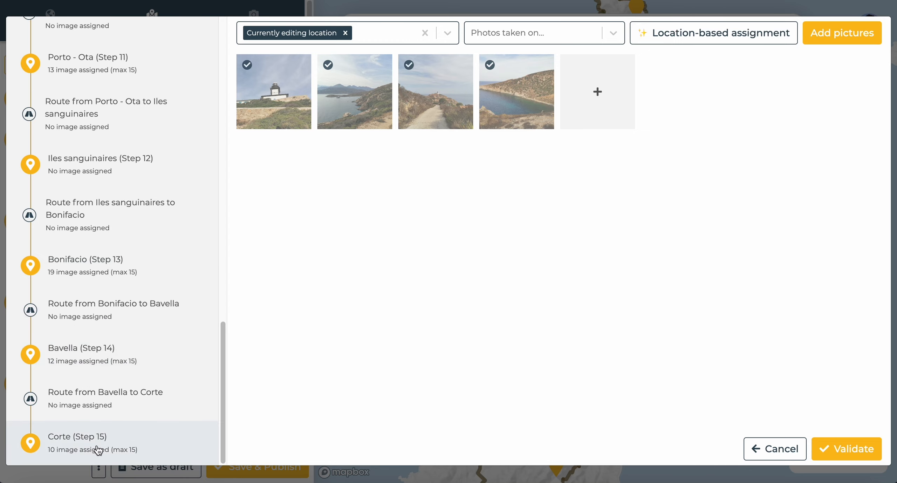
{"action": "scroll", "coordinate": [52, 295], "scroll_direction": "up", "scroll_amount": 4}
{"action": "scroll", "coordinate": [97, 425], "scroll_direction": "down", "scroll_amount": 4}
{"action": "left_click", "coordinate": [96, 425]}
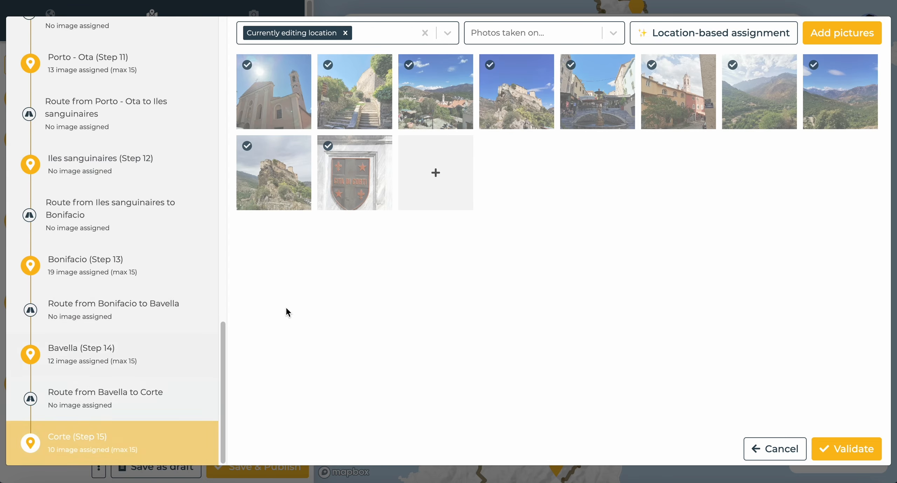
- Return to the start of the step list and recheck the photos of Erbalunga and Bastia
{"action": "scroll", "coordinate": [158, 287], "scroll_direction": "up", "scroll_amount": 20}
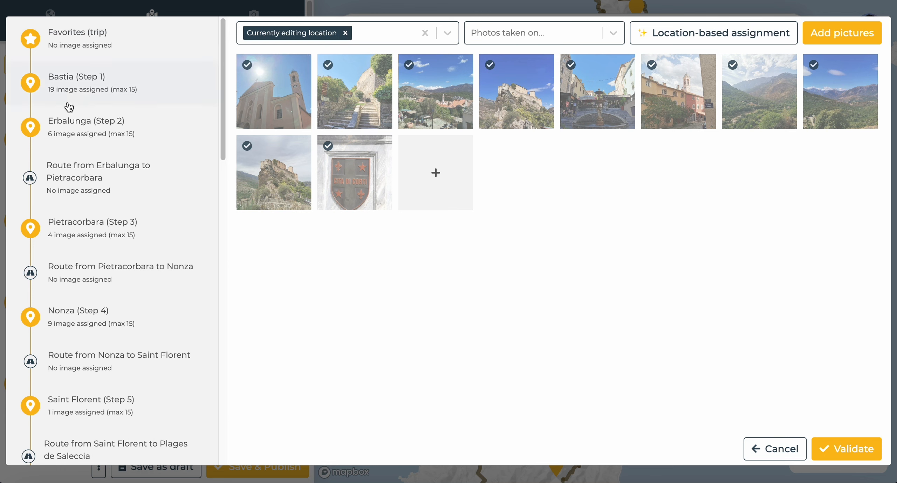
{"action": "mouse_move", "coordinate": [345, 61]}
{"action": "left_click", "coordinate": [101, 120]}
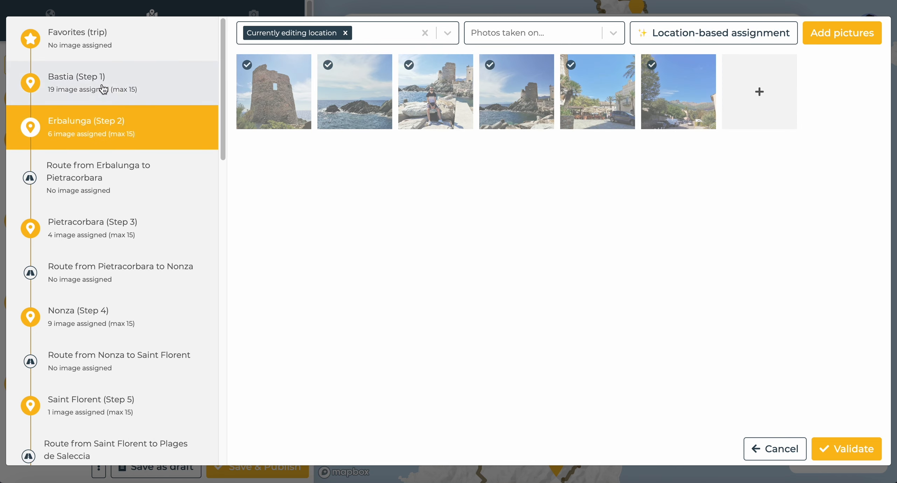
{"action": "left_click", "coordinate": [103, 89]}
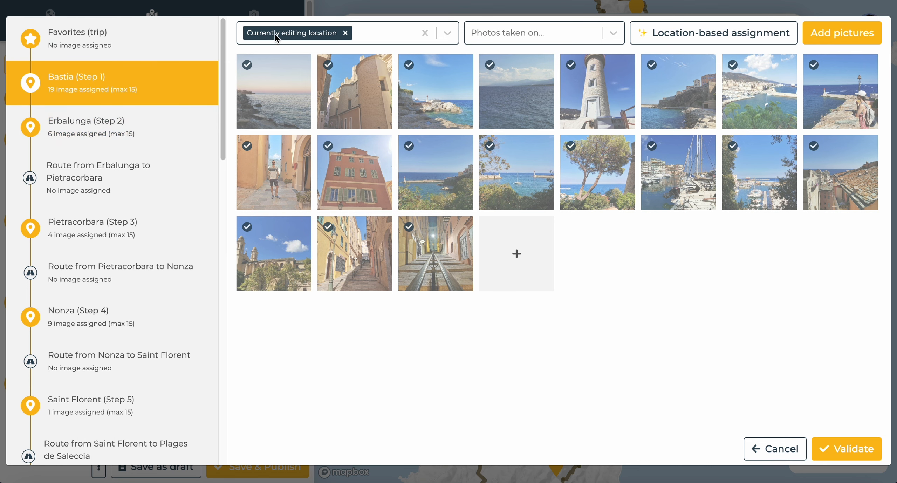
- Clear the currently edited location filter and assign three coastal photos from the whole gallery to Favorites (trip)
{"action": "left_click", "coordinate": [345, 33]}
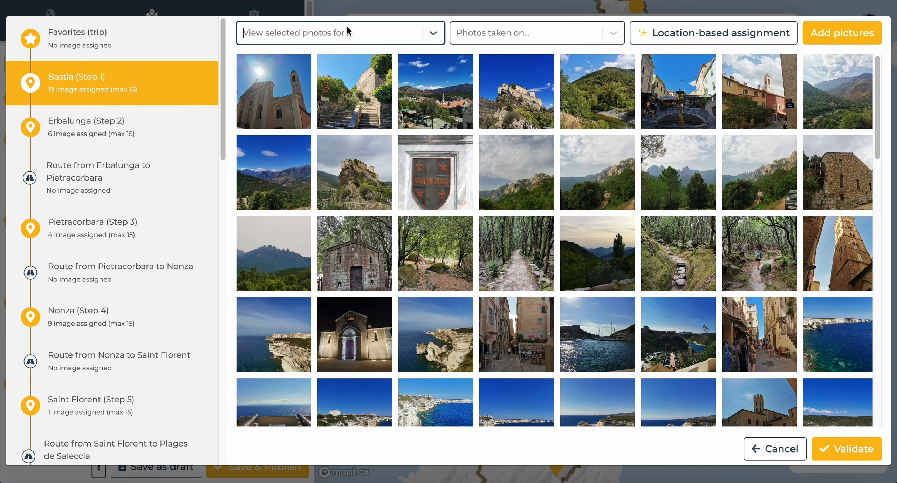
{"action": "scroll", "coordinate": [431, 123], "scroll_direction": "down", "scroll_amount": 20}
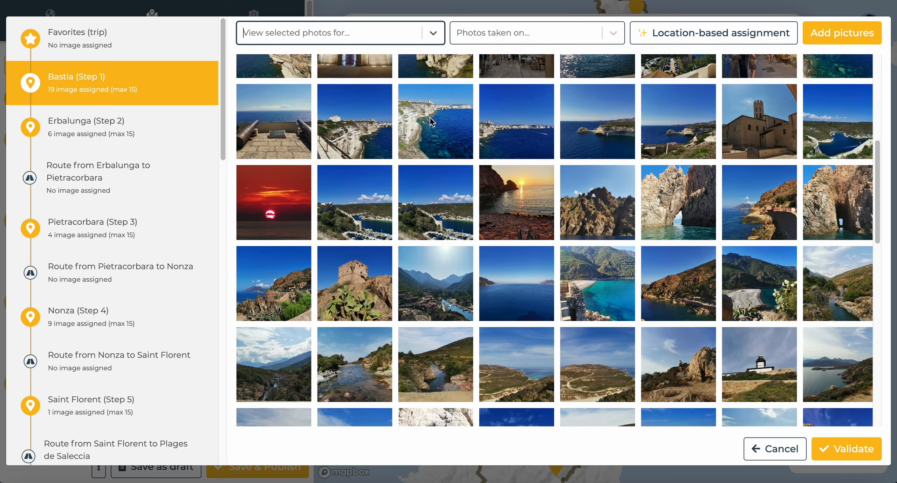
{"action": "scroll", "coordinate": [432, 147], "scroll_direction": "up", "scroll_amount": 20}
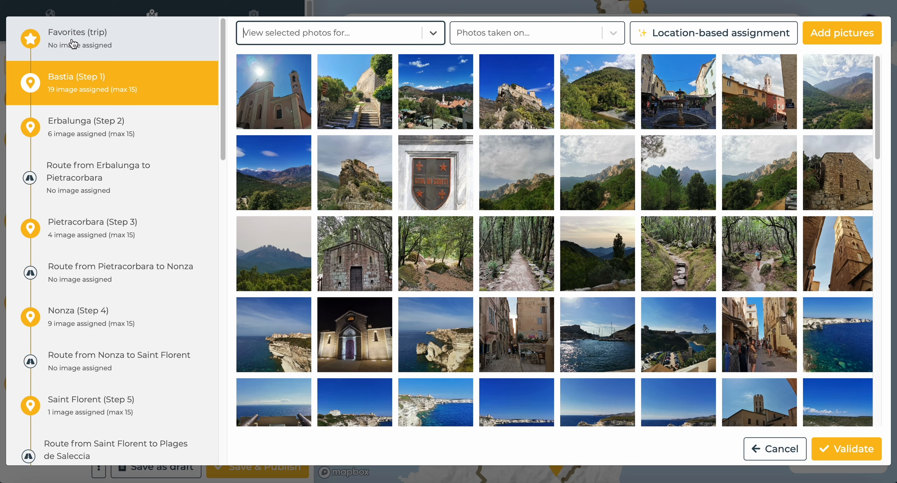
{"action": "left_click", "coordinate": [88, 35]}
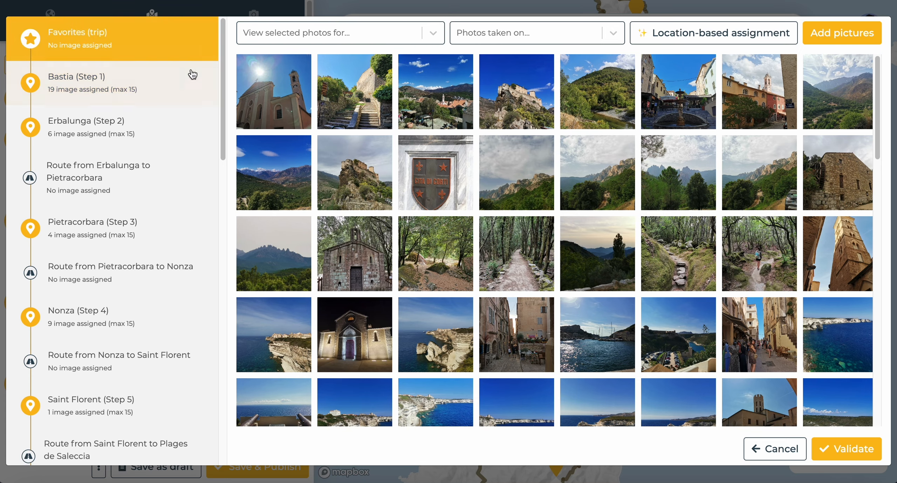
{"action": "scroll", "coordinate": [474, 152], "scroll_direction": "down", "scroll_amount": 20}
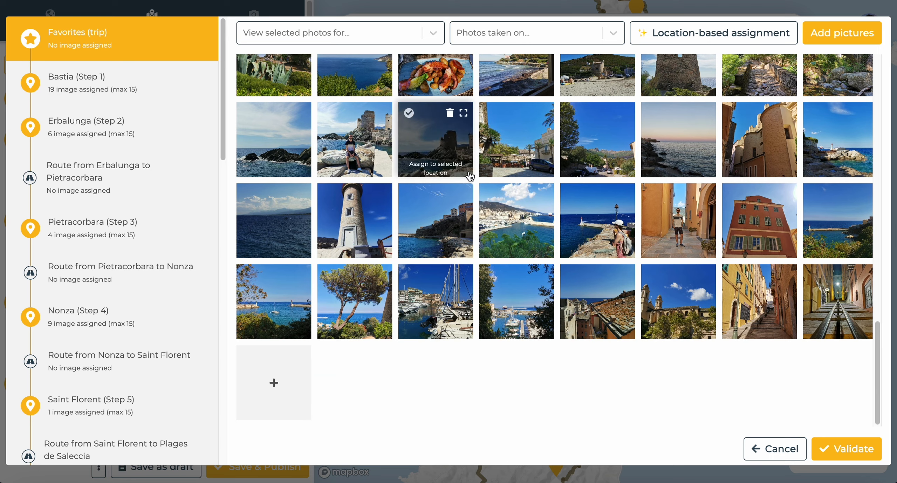
{"action": "scroll", "coordinate": [468, 177], "scroll_direction": "up", "scroll_amount": 7}
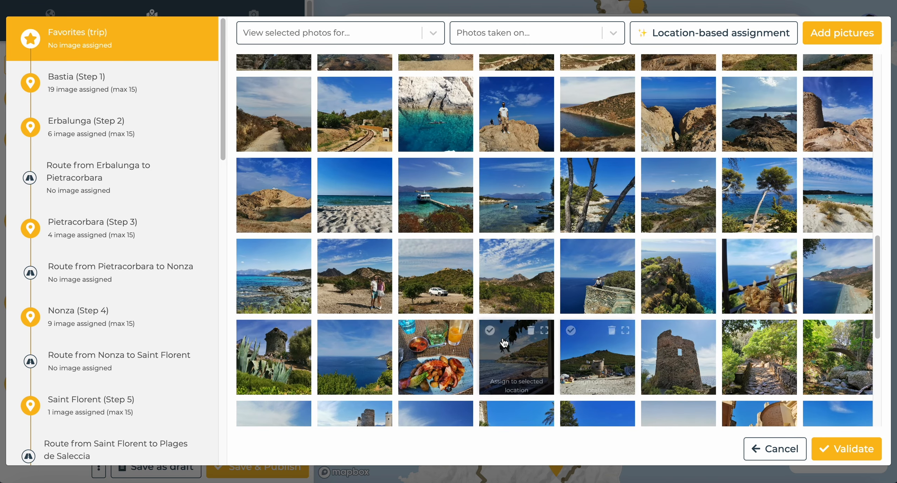
{"action": "left_click", "coordinate": [297, 291]}
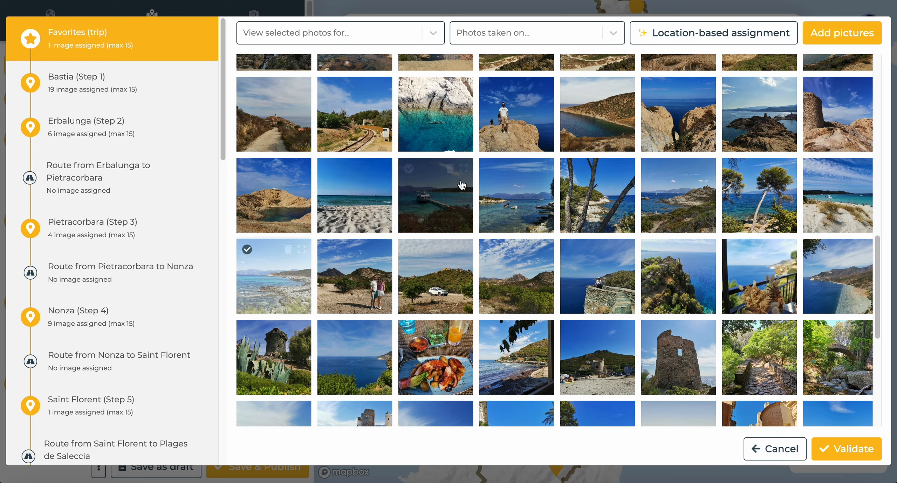
{"action": "scroll", "coordinate": [461, 184], "scroll_direction": "up", "scroll_amount": 1}
{"action": "left_click", "coordinate": [461, 184]}
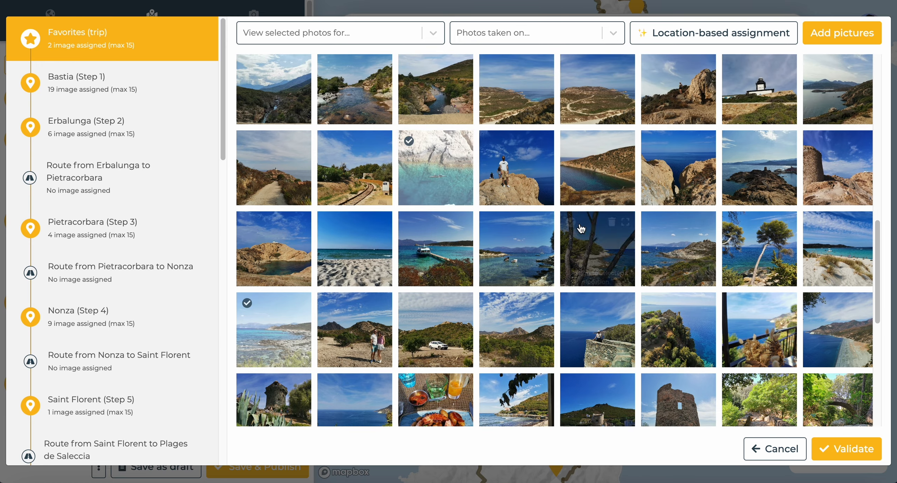
{"action": "scroll", "coordinate": [574, 180], "scroll_direction": "up", "scroll_amount": 1}
{"action": "left_click", "coordinate": [574, 180]}
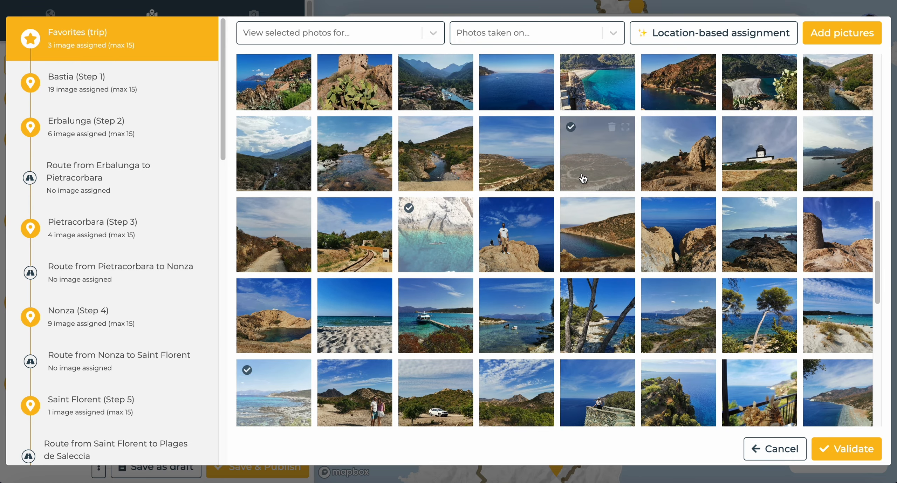
- Filter the gallery to Bastia (Step 1) and add its tree-framed bay photo and its sunset sea photo to the trip's favorites
{"action": "left_click", "coordinate": [330, 28]}
{"action": "scroll", "coordinate": [316, 136], "scroll_direction": "down", "scroll_amount": 1}
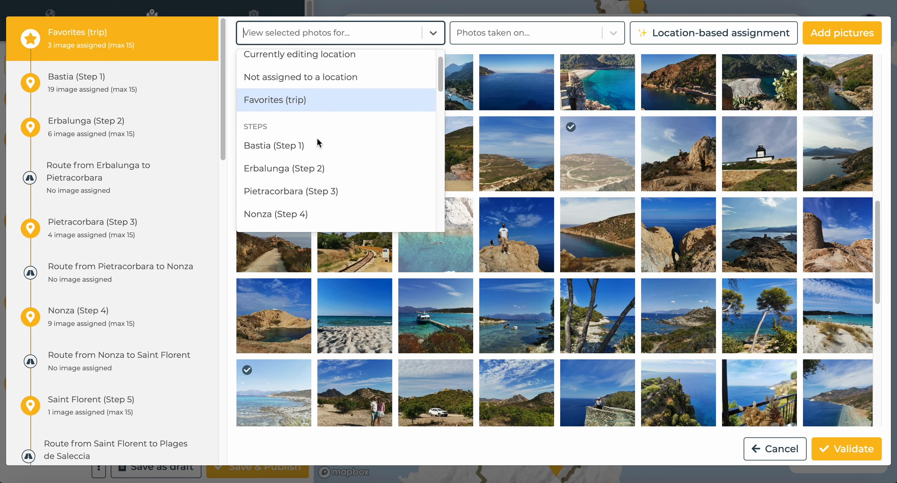
{"action": "left_click", "coordinate": [294, 149]}
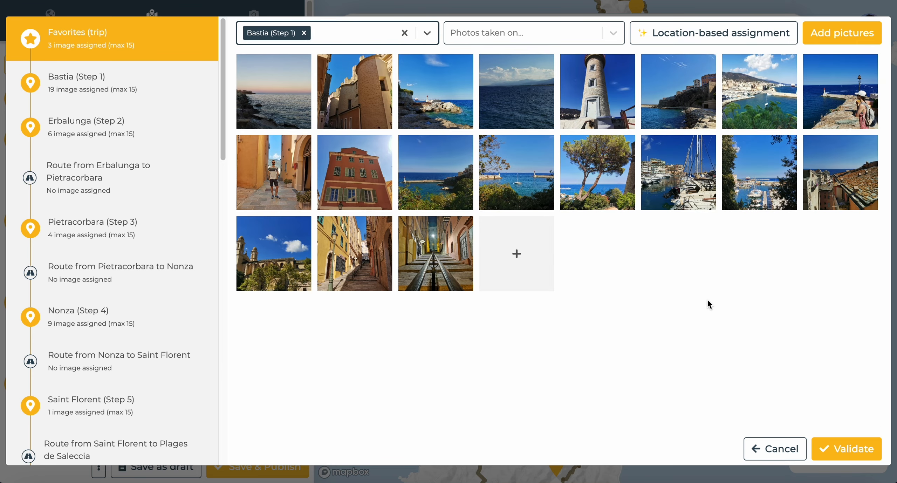
{"action": "mouse_move", "coordinate": [606, 199]}
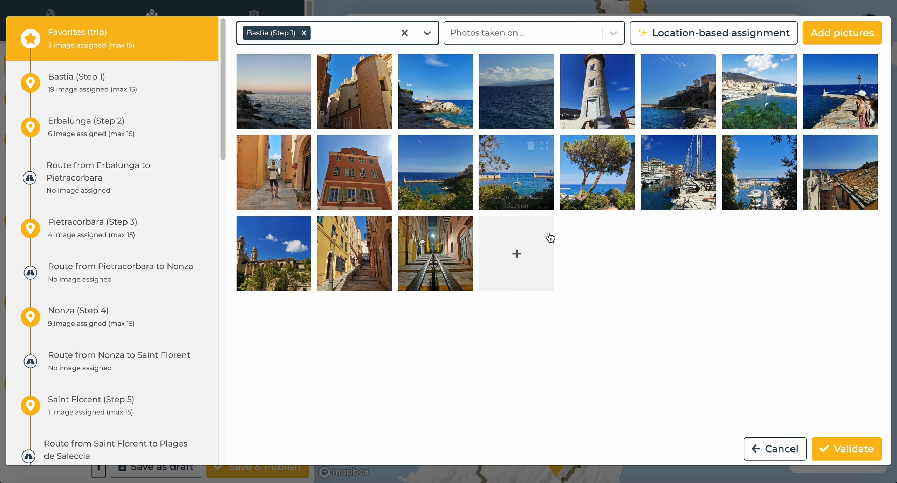
{"action": "left_click", "coordinate": [518, 191]}
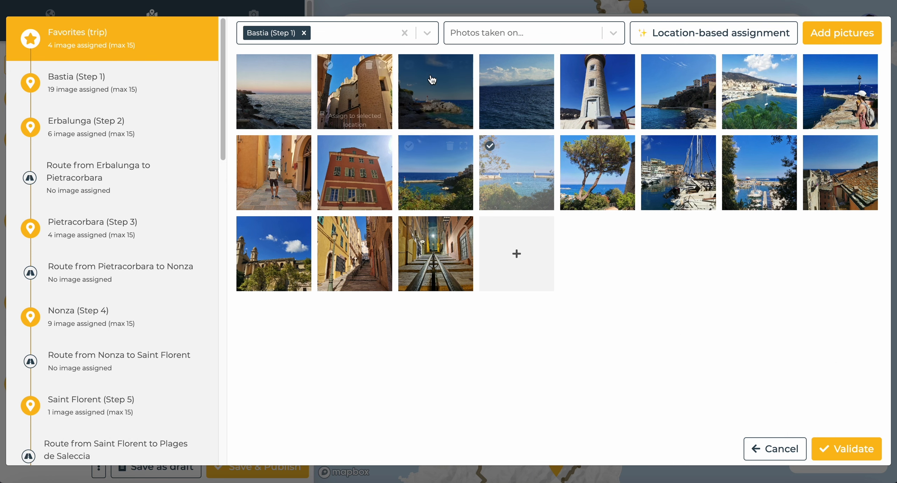
{"action": "left_click", "coordinate": [293, 115]}
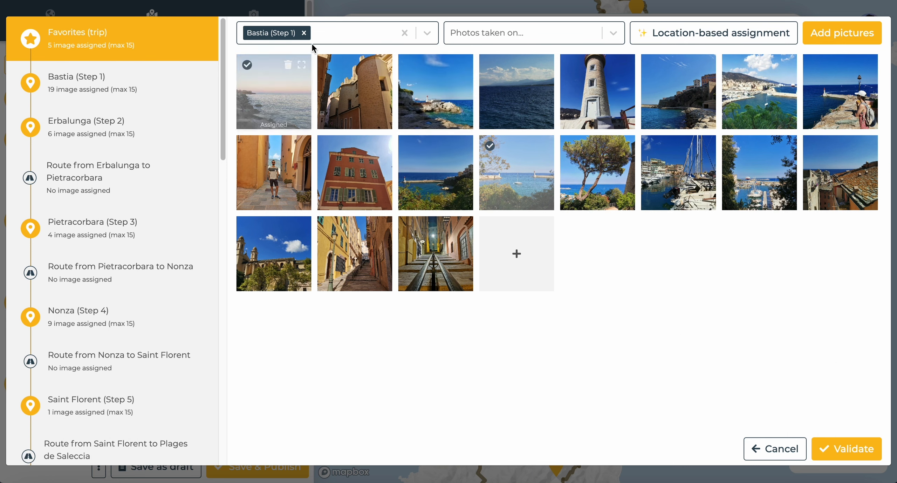
- Replace the Bastia filter with the one for photos not assigned to a location
{"action": "left_click", "coordinate": [303, 33]}
{"action": "left_click", "coordinate": [304, 34]}
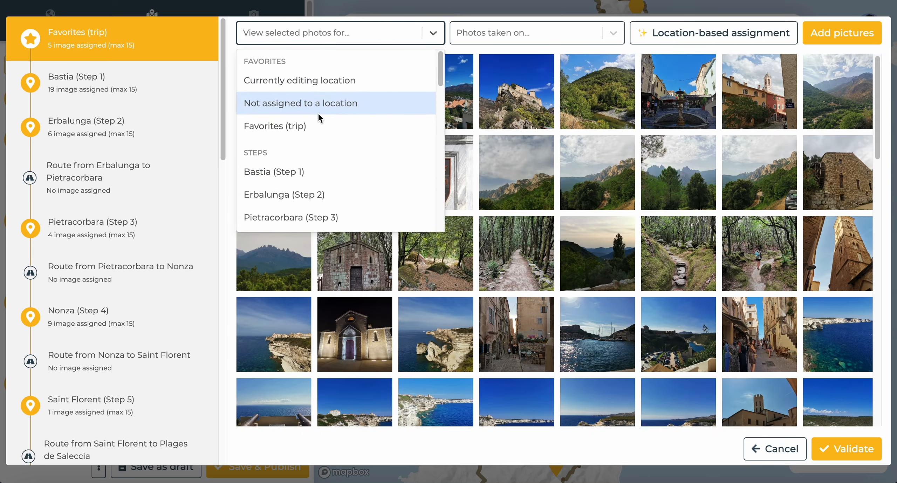
{"action": "scroll", "coordinate": [316, 111], "scroll_direction": "down", "scroll_amount": 10}
{"action": "scroll", "coordinate": [316, 112], "scroll_direction": "up", "scroll_amount": 2}
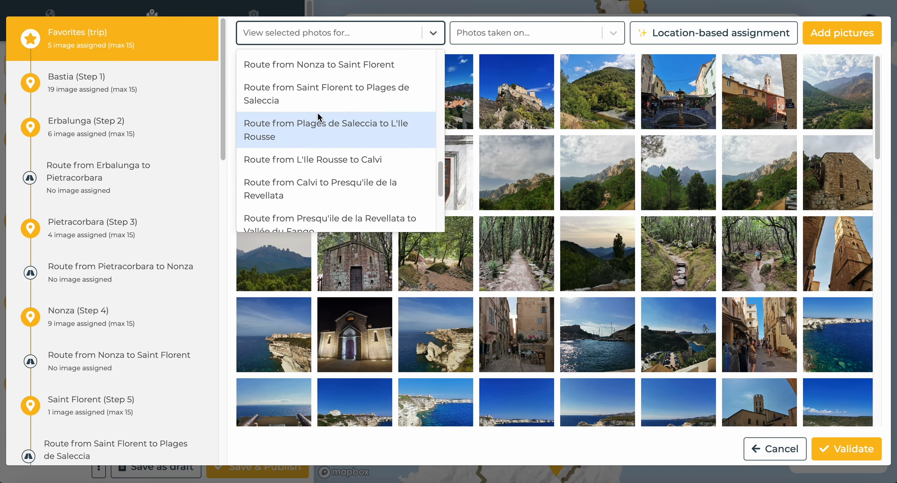
{"action": "scroll", "coordinate": [313, 131], "scroll_direction": "up", "scroll_amount": 10}
{"action": "left_click", "coordinate": [309, 60]}
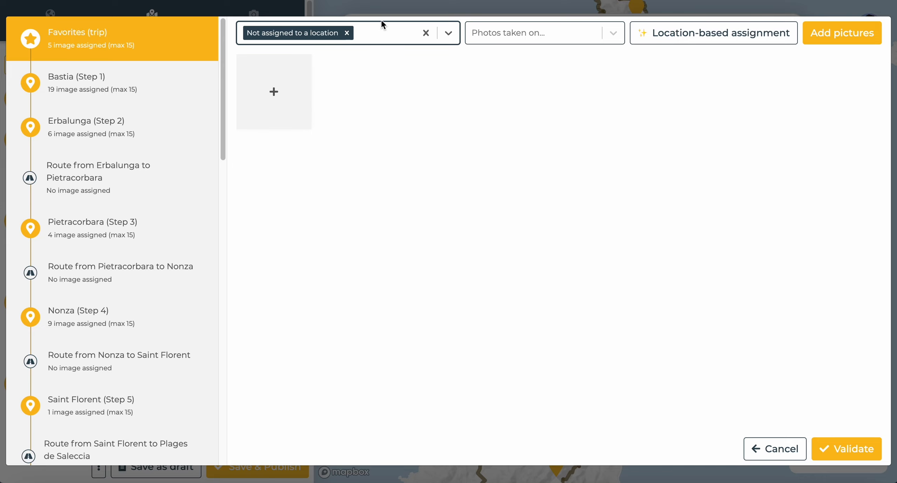
- Clear the unassigned-location filter and show only the photos taken on Sep 4th
{"action": "left_click", "coordinate": [348, 33]}
{"action": "left_click", "coordinate": [474, 32]}
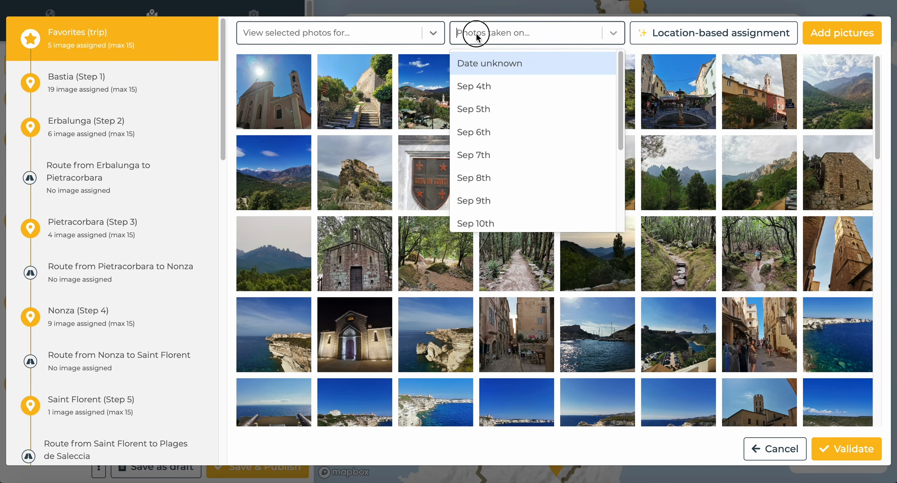
{"action": "scroll", "coordinate": [498, 102], "scroll_direction": "down", "scroll_amount": 1}
{"action": "scroll", "coordinate": [499, 102], "scroll_direction": "down", "scroll_amount": 4}
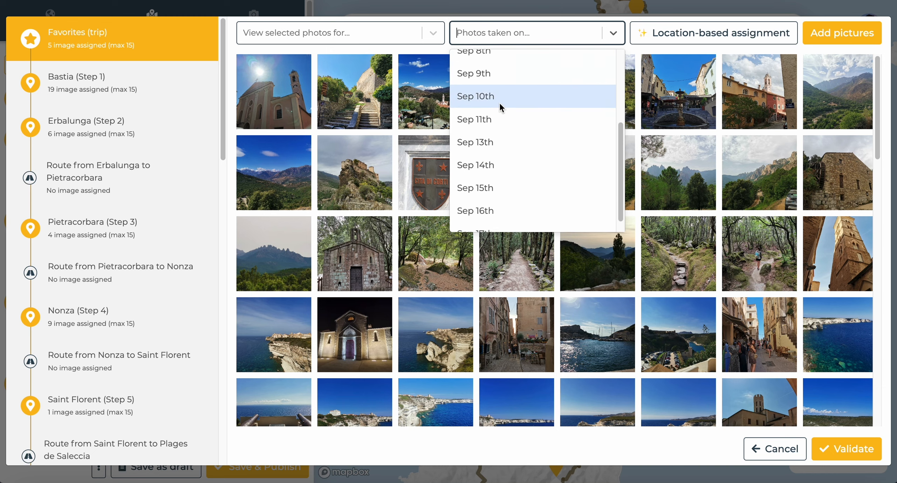
{"action": "scroll", "coordinate": [499, 102], "scroll_direction": "up", "scroll_amount": 5}
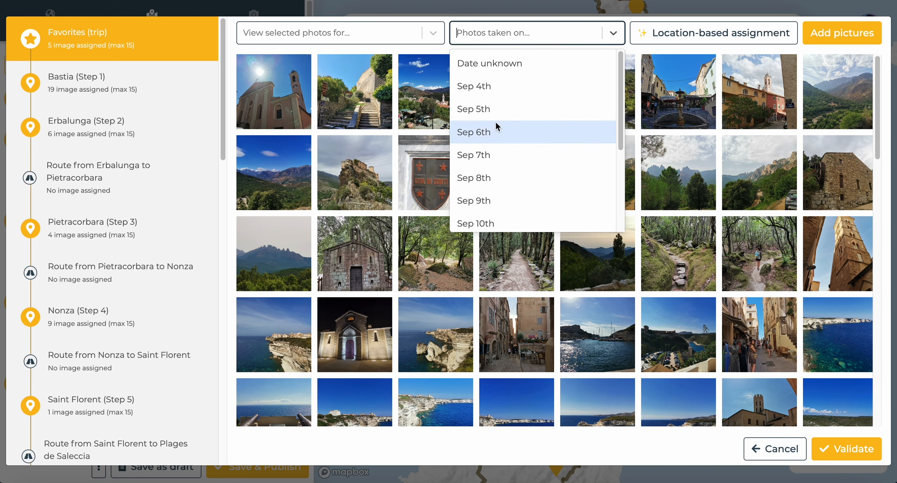
{"action": "left_click", "coordinate": [496, 87]}
{"action": "mouse_move", "coordinate": [276, 102]}
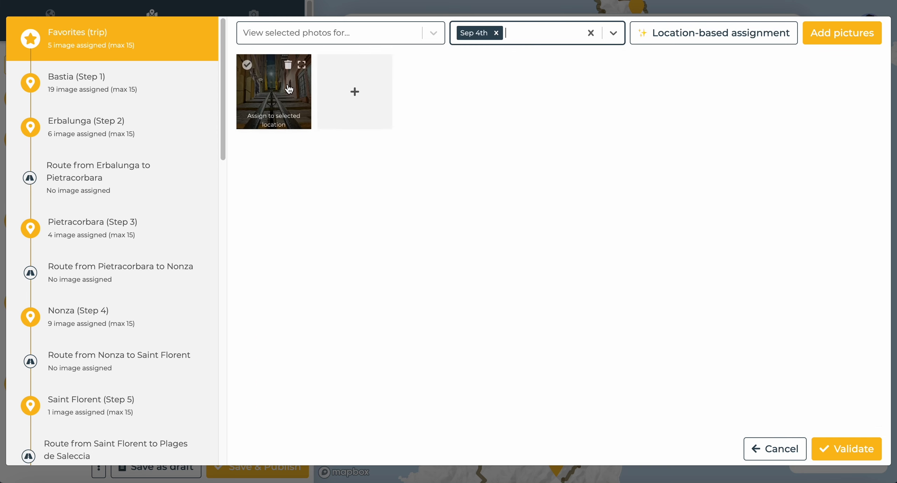
- Switch the date filter to Sep 5th to view that day's photos, and clear it to show the whole gallery
{"action": "left_click", "coordinate": [497, 33]}
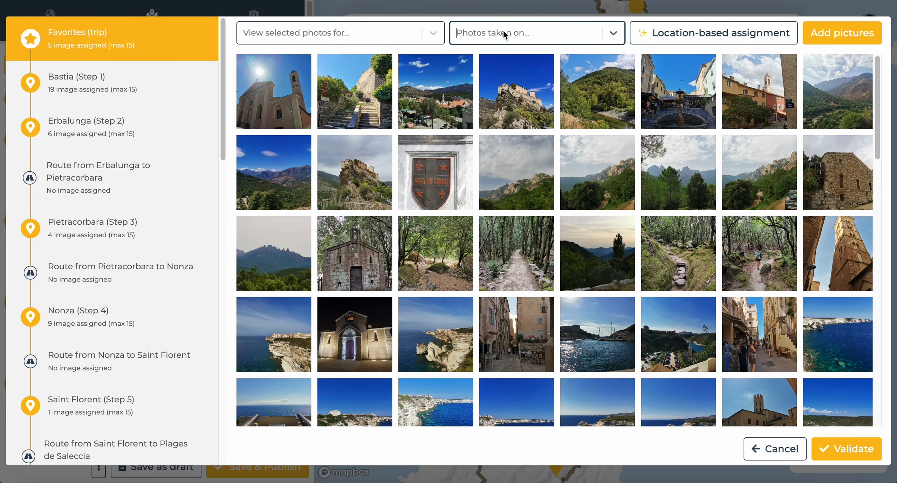
{"action": "left_click", "coordinate": [503, 29]}
{"action": "left_click", "coordinate": [494, 106]}
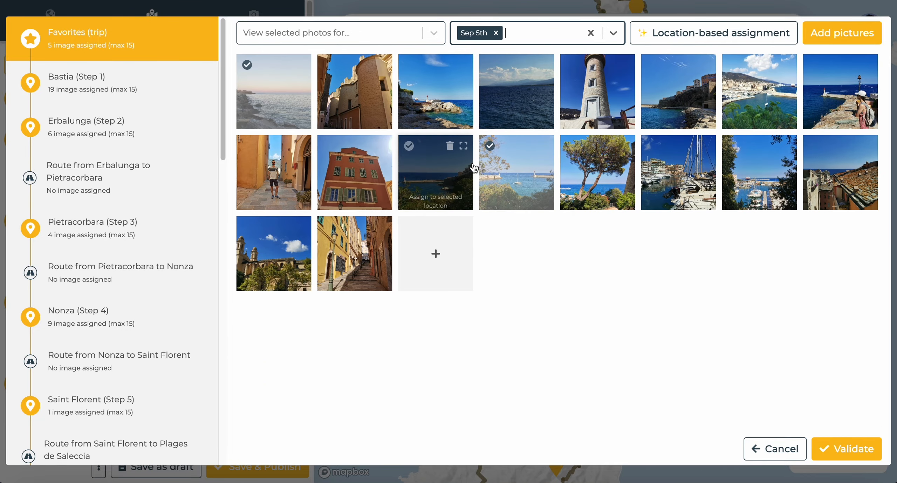
{"action": "left_click", "coordinate": [495, 33]}
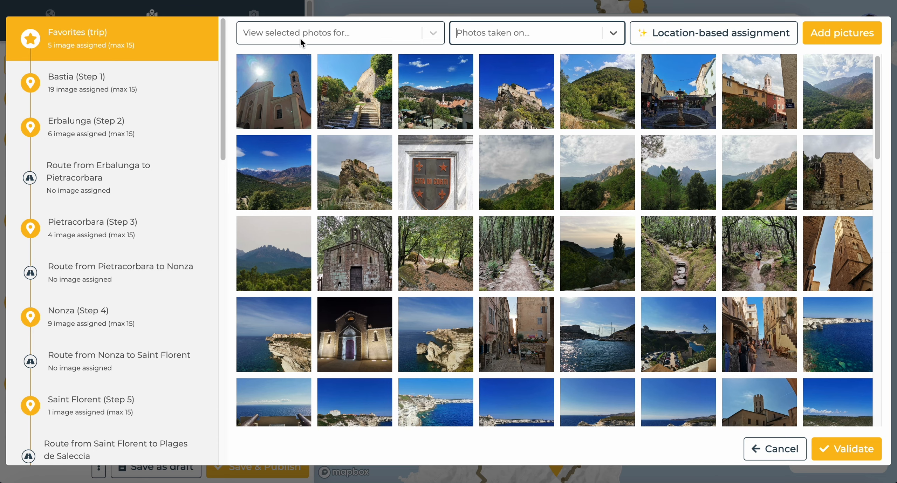
- Add the mountain village photo and a photo of the clifftop coast to Favorites (trip), and validate the photo assignments
{"action": "left_click", "coordinate": [436, 111]}
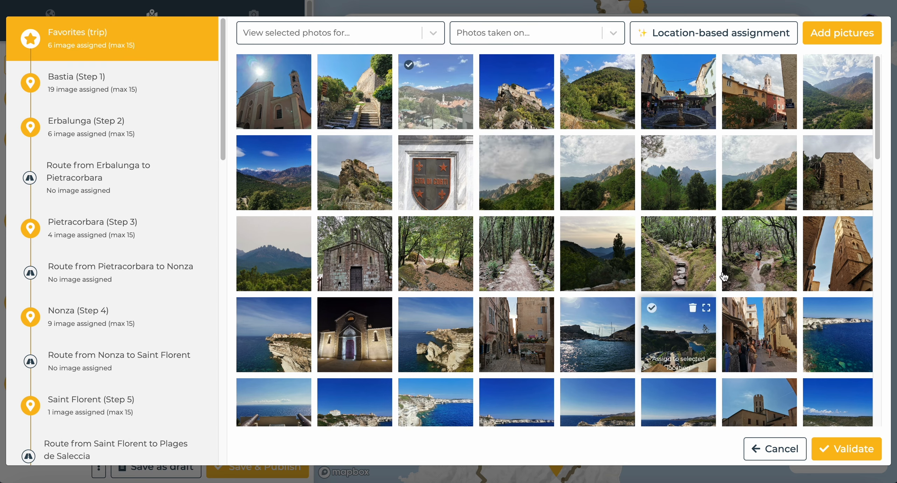
{"action": "scroll", "coordinate": [678, 330], "scroll_direction": "down", "scroll_amount": 1}
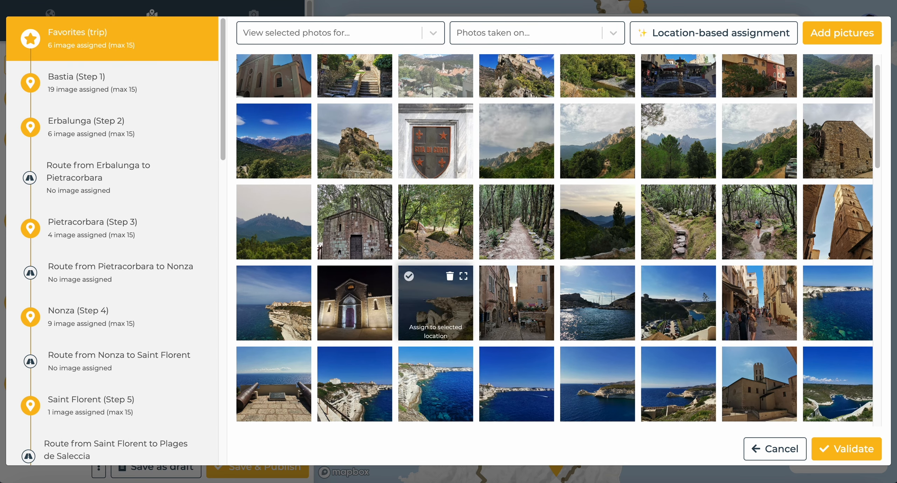
{"action": "left_click", "coordinate": [273, 307]}
{"action": "left_click", "coordinate": [846, 449]}
- Check the trip's step list and its route across the whole island, and save and publish the trip
{"action": "scroll", "coordinate": [193, 131], "scroll_direction": "down", "scroll_amount": 20}
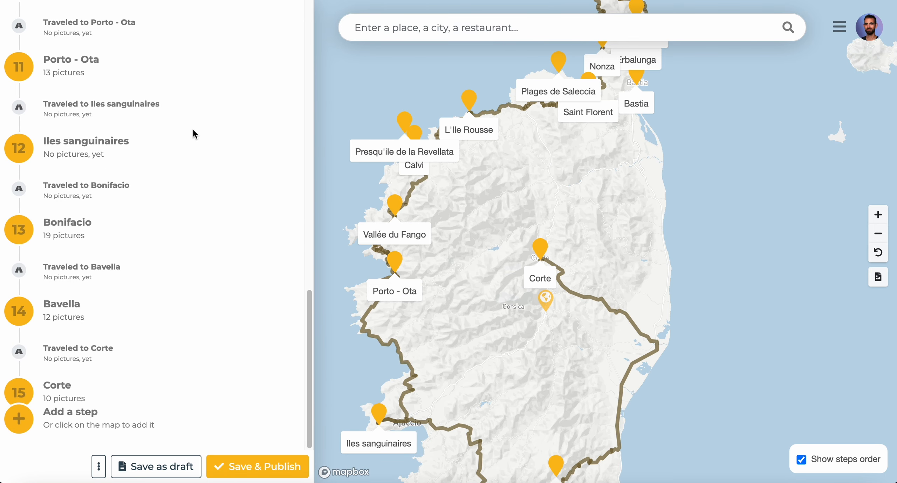
{"action": "scroll", "coordinate": [193, 134], "scroll_direction": "up", "scroll_amount": 20}
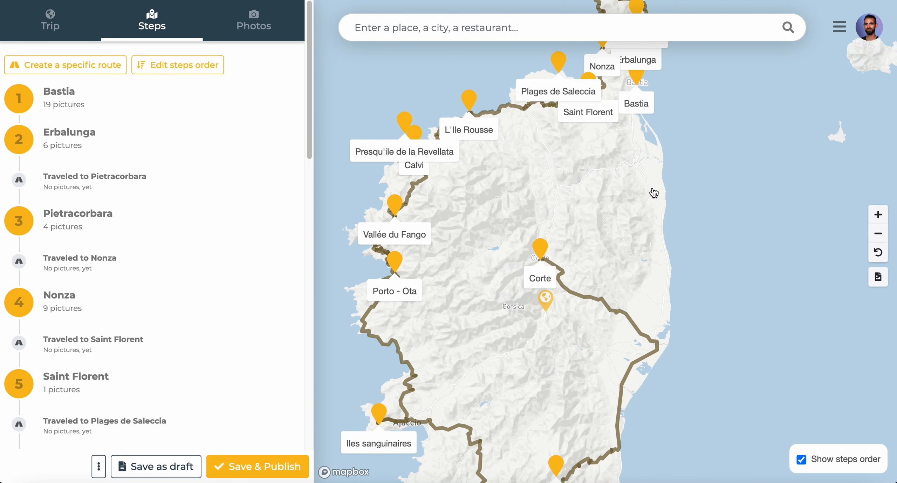
{"action": "scroll", "coordinate": [653, 192], "scroll_direction": "down", "scroll_amount": 5}
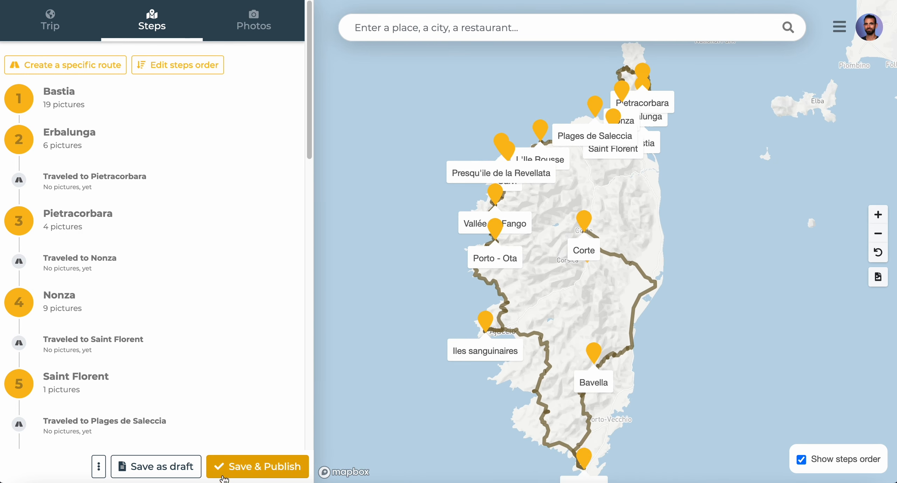
{"action": "left_click", "coordinate": [244, 466]}
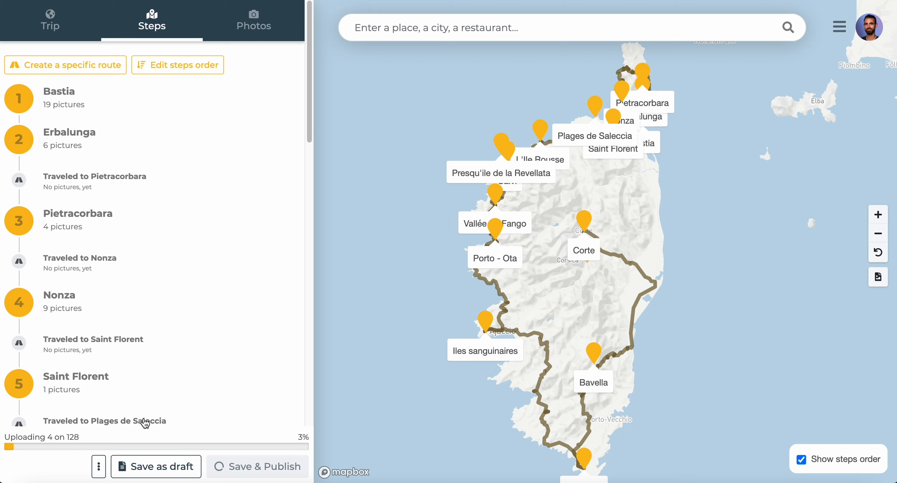